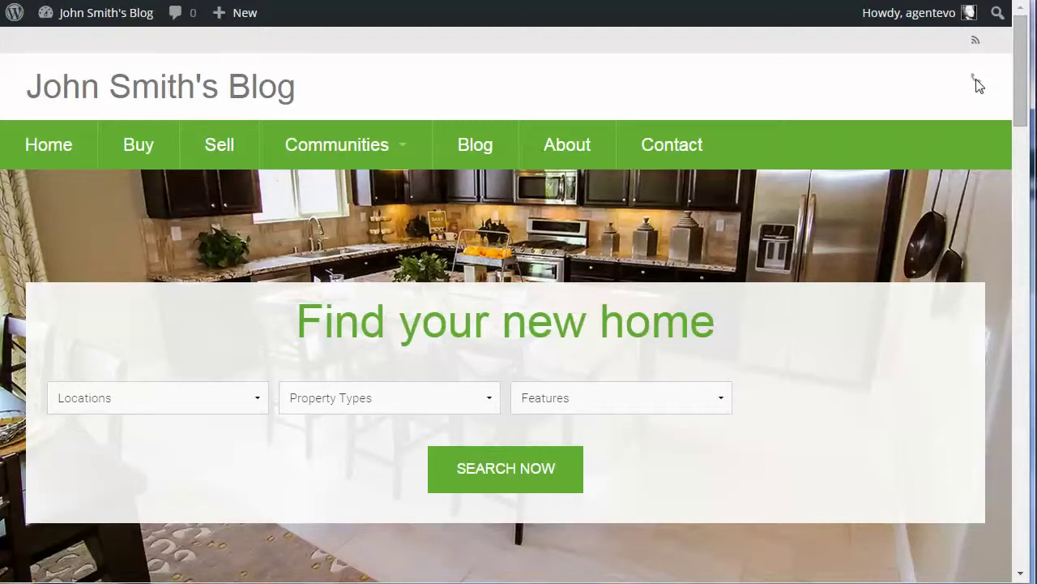
Scroll the real-estate homepage down and back up to preview it
scroll(940, 213, down, 3)
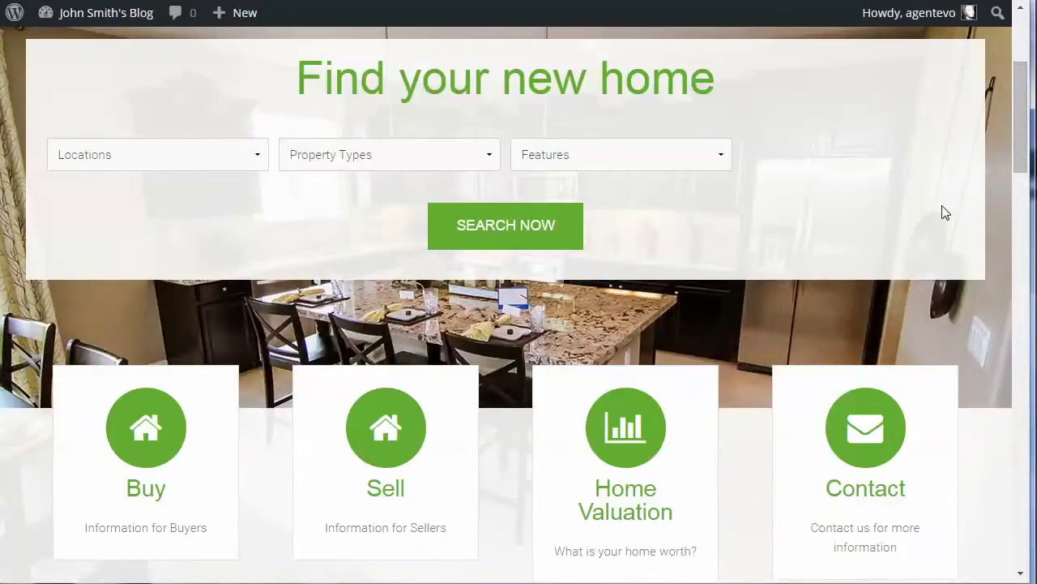
scroll(945, 213, up, 3)
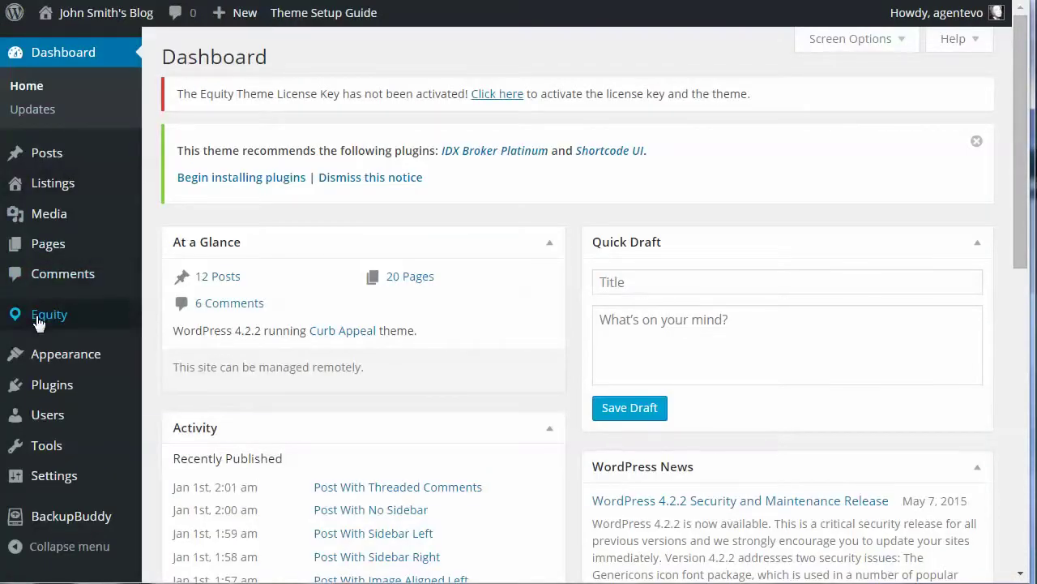
In Equity Theme Settings, enter the agent's e-mail address and phone country code 1
mouse_move(40, 322)
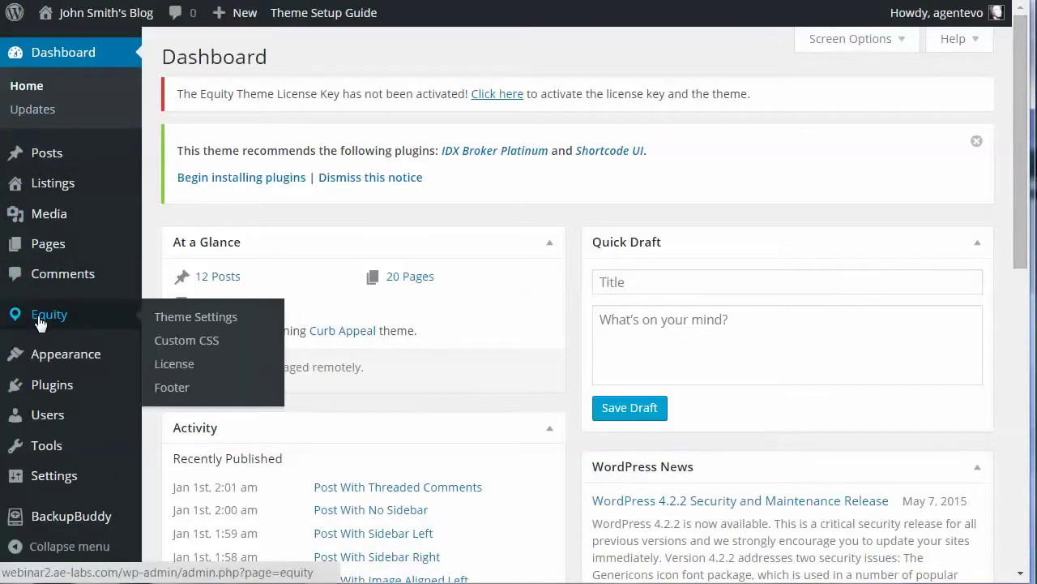
click(209, 320)
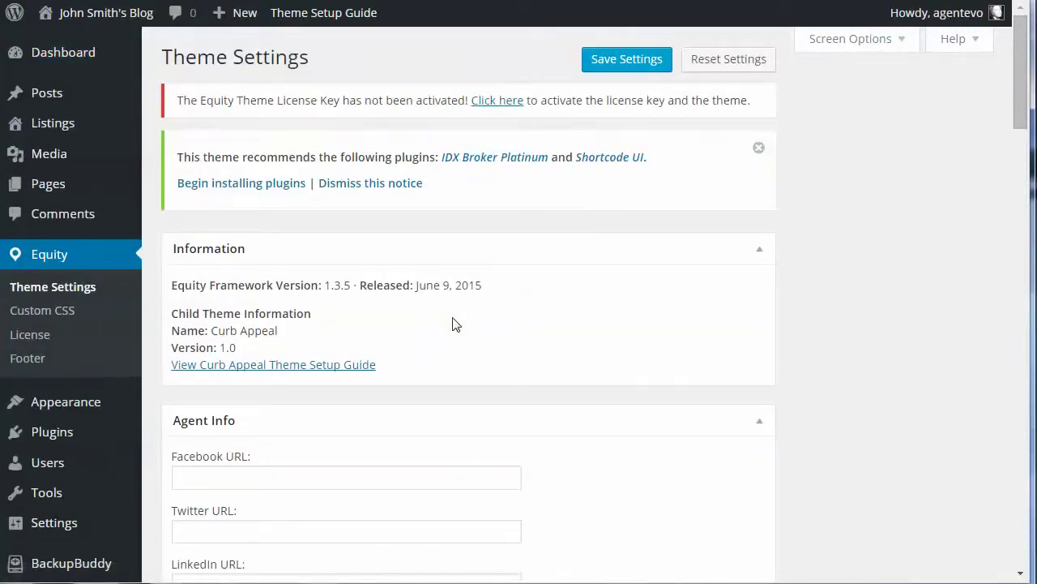
scroll(494, 404, down, 4)
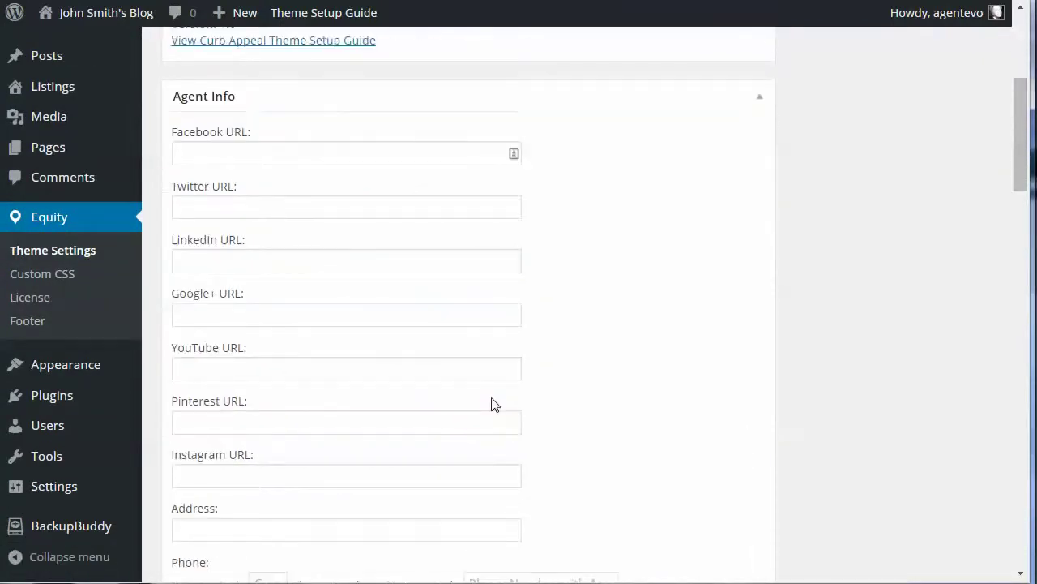
scroll(493, 404, down, 3)
click(246, 409)
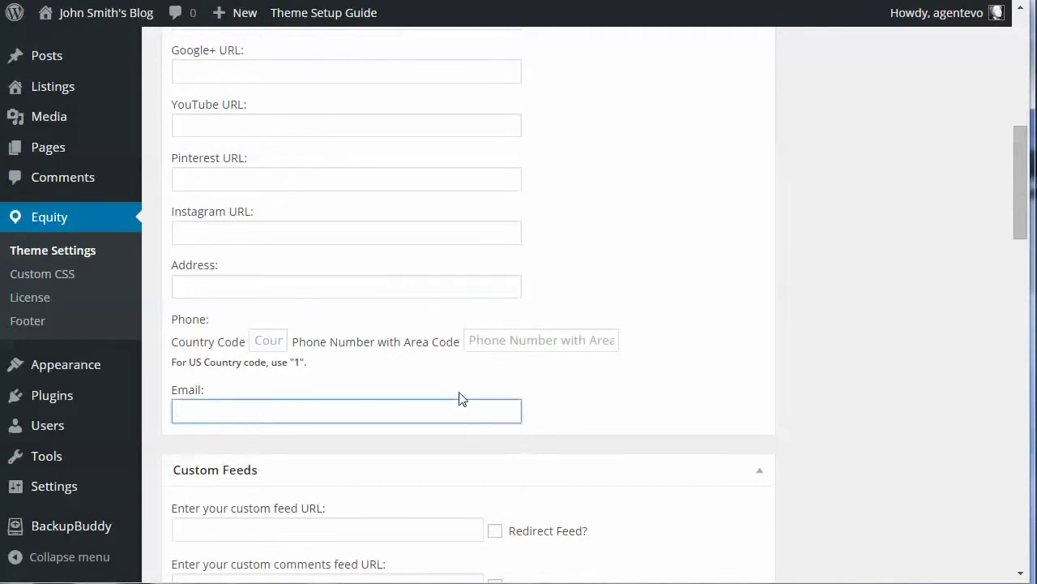
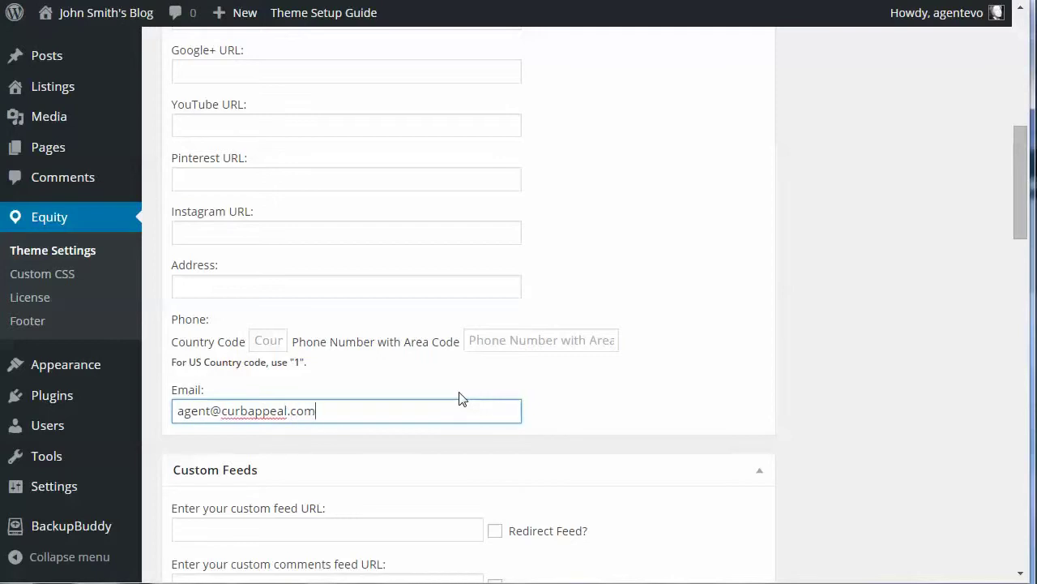
click(278, 339)
scroll(278, 336, down, 1)
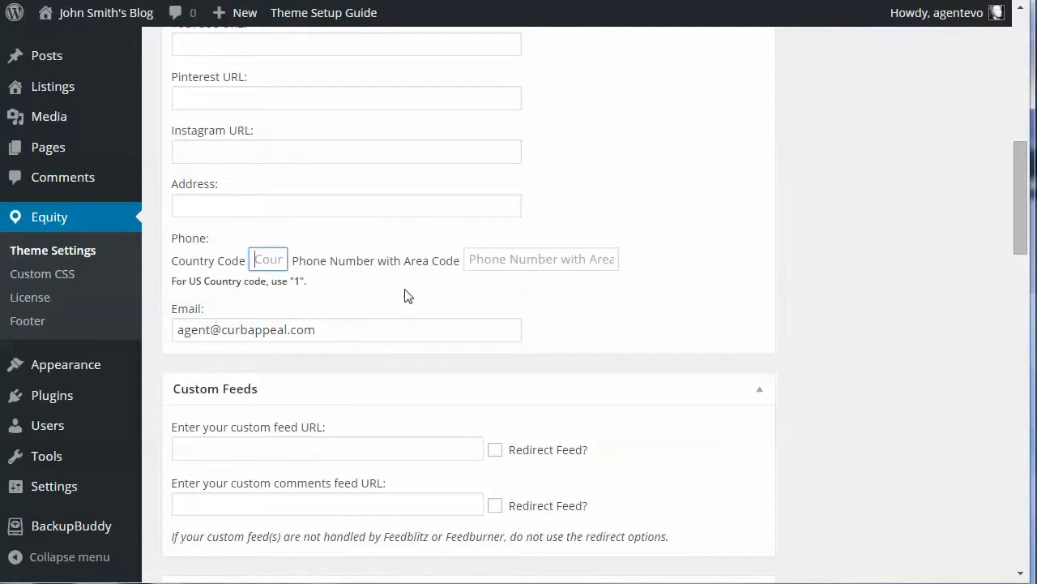
text(1)
Enter the agent's phone number with area code and the street address
click(492, 257)
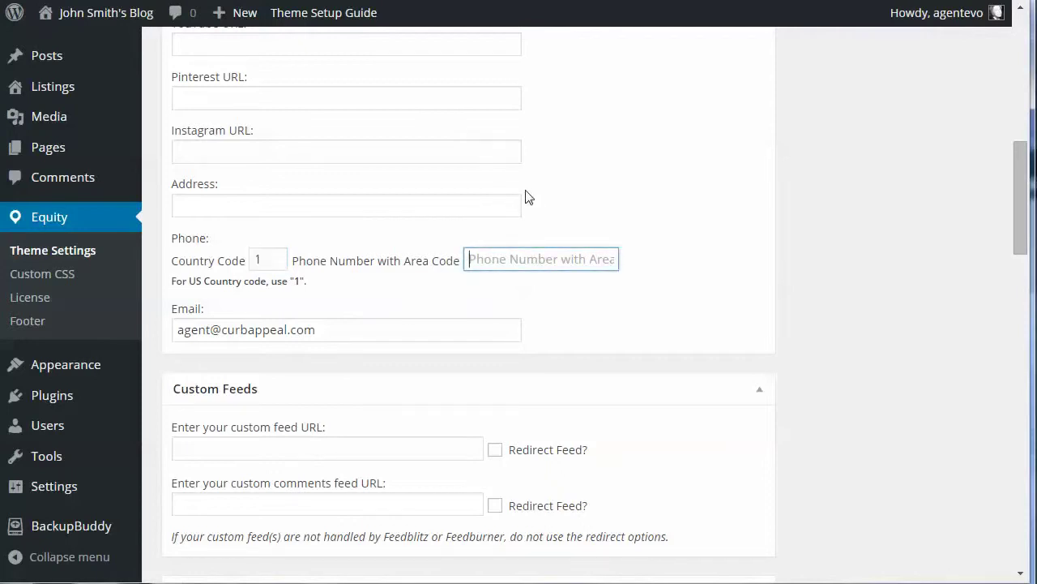
text(555)
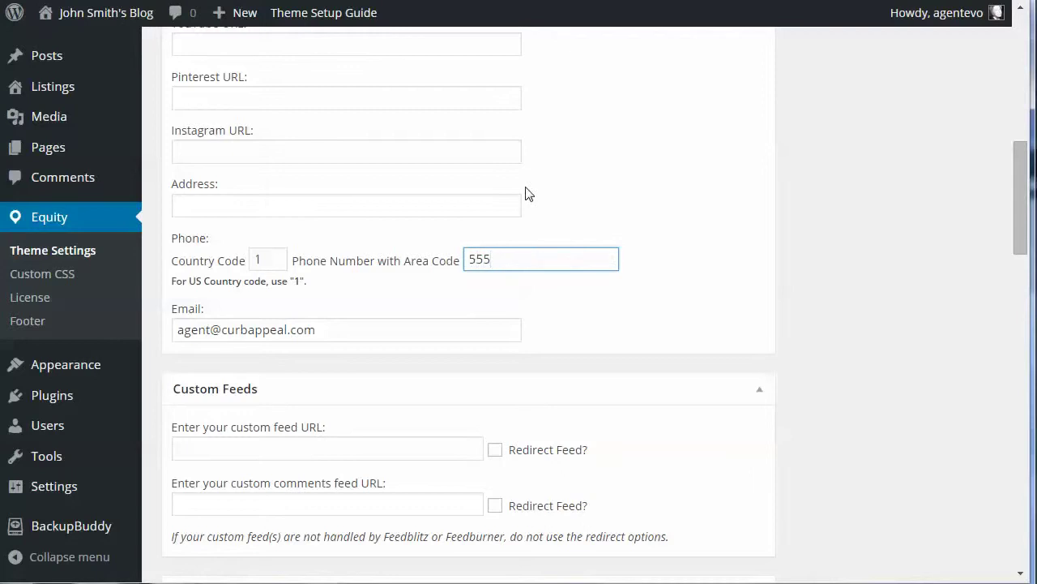
text(-555-55555)
key(BackSpace)
click(195, 206)
text(555 Mai)
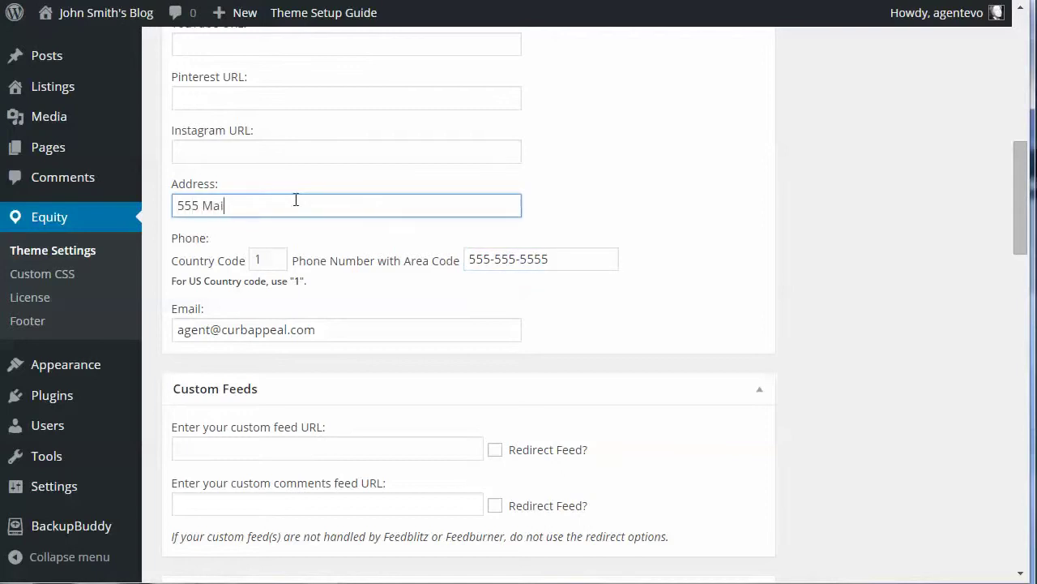
text(n Street, New York, NY)
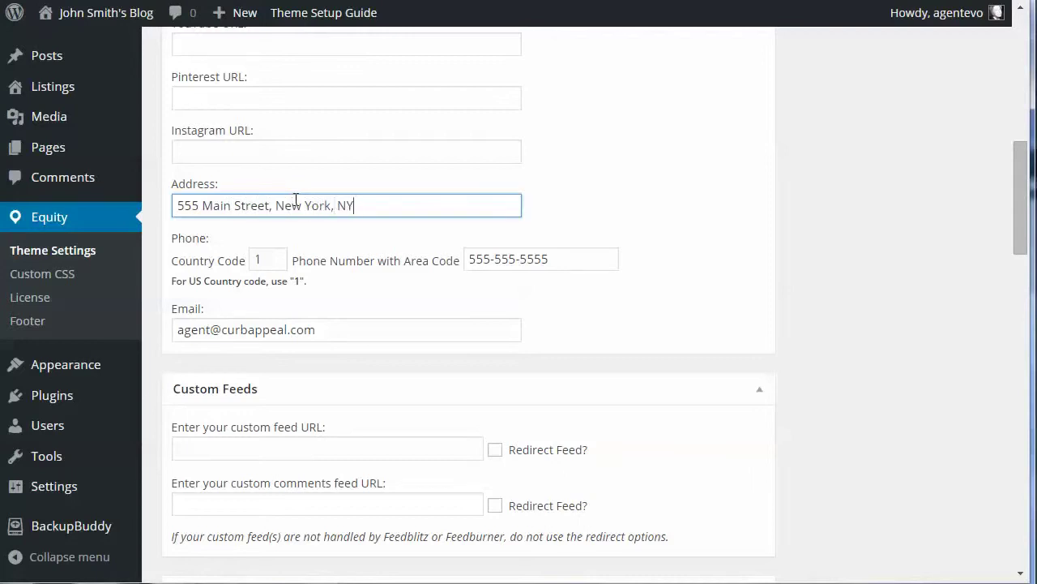
scroll(436, 160, up, 3)
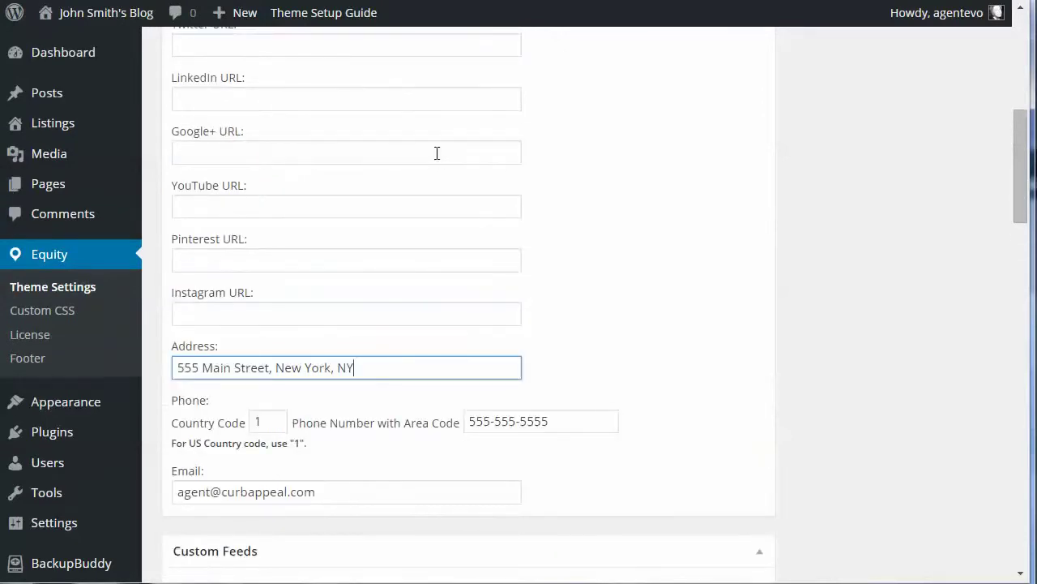
Enter the agent's Facebook and Twitter profile URLs in Agent Info
scroll(435, 159, up, 2)
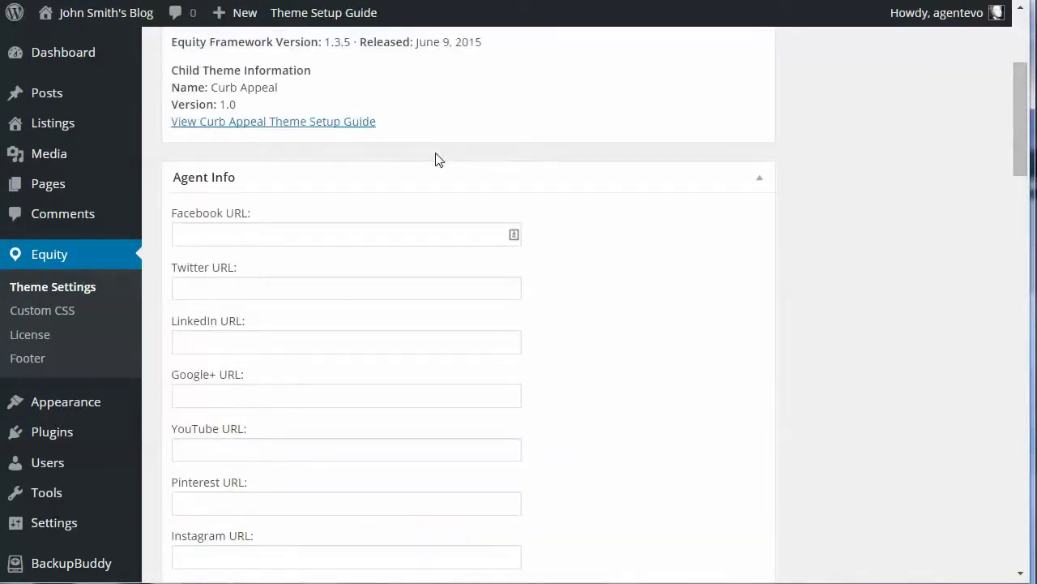
click(189, 233)
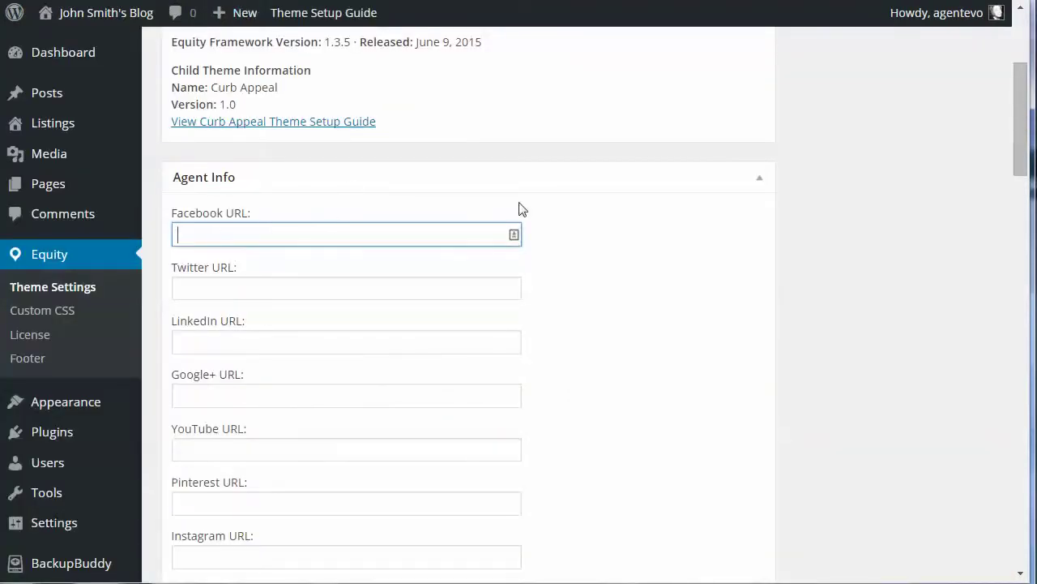
text(http://facebook.com)
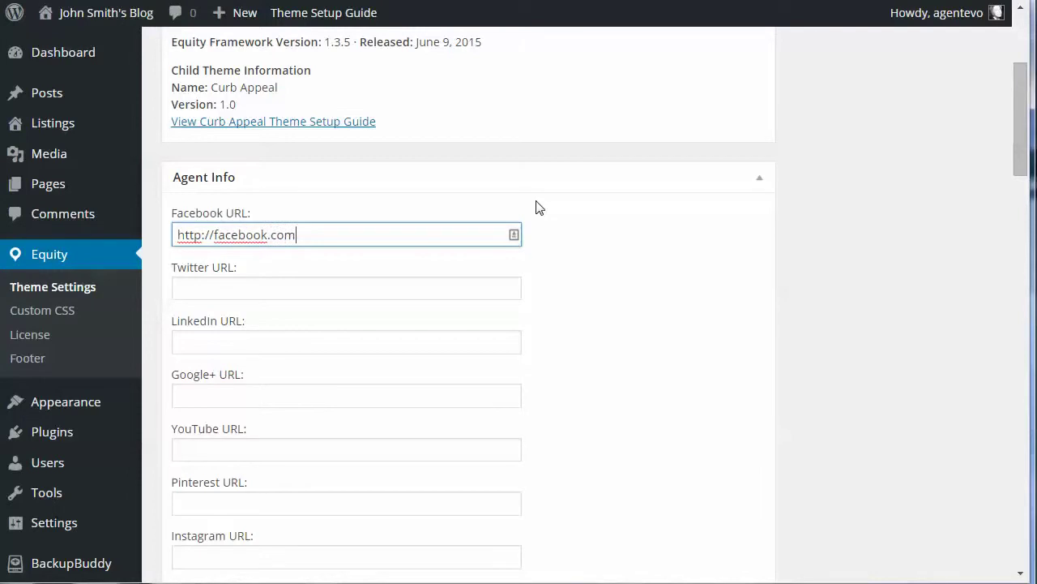
text(/agentevolution/)
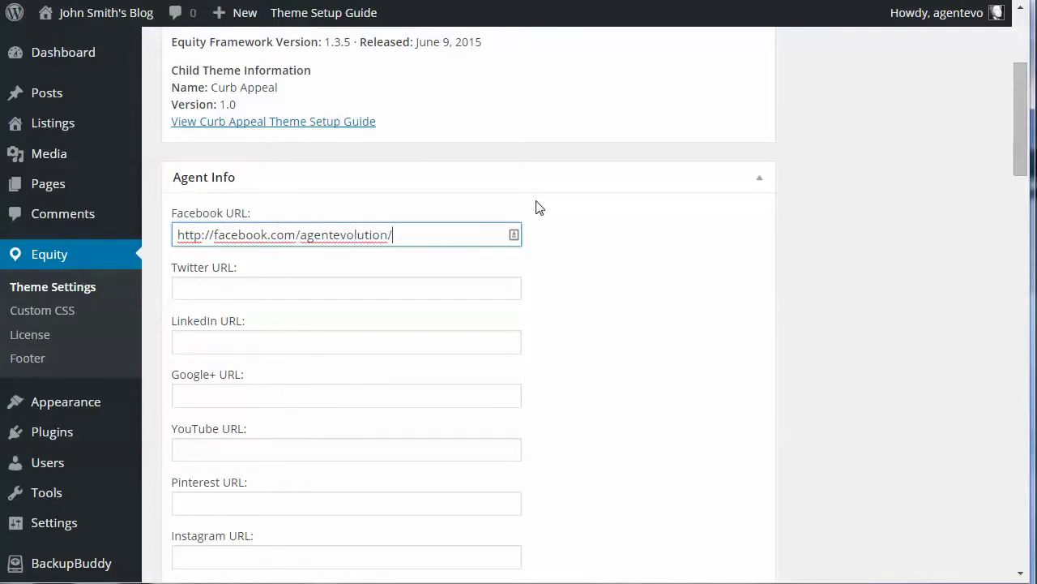
click(219, 286)
text(http://twitter.c)
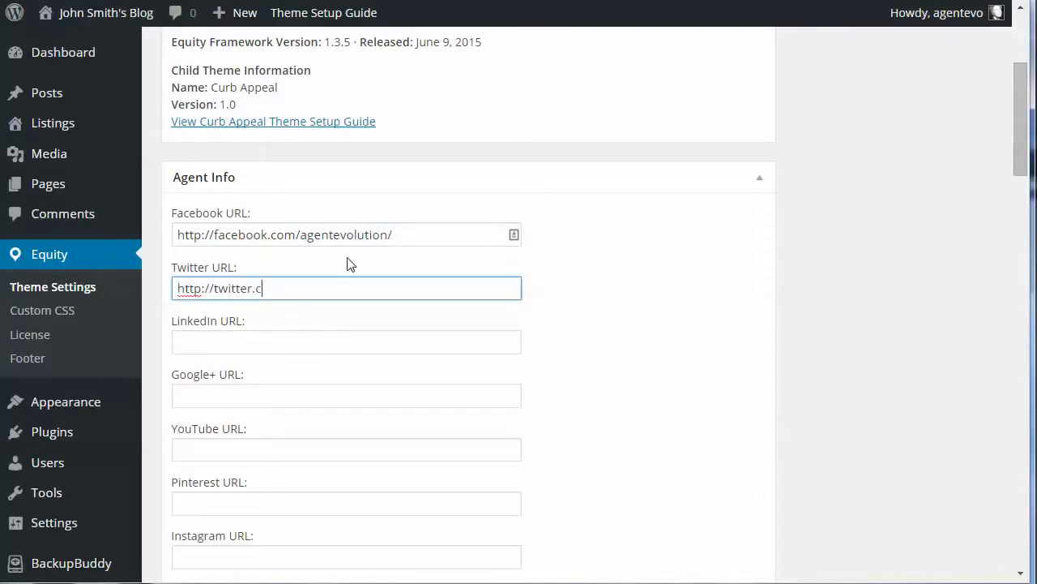
text(om/agentevolution)
Put # placeholders in the LinkedIn, Google+, YouTube and Pinterest URL fields
click(188, 342)
text(#)
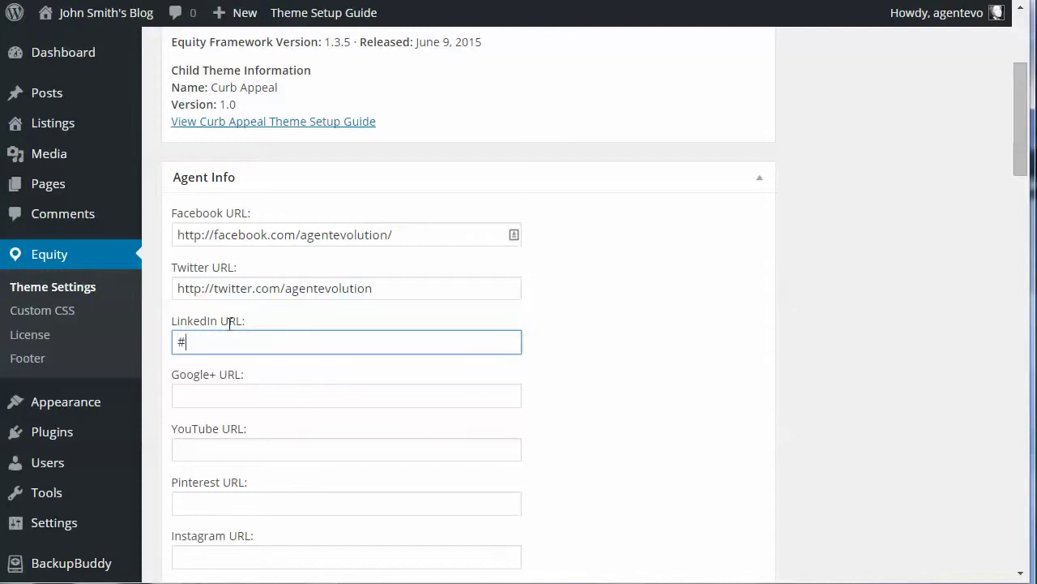
click(189, 392)
text(#)
click(217, 447)
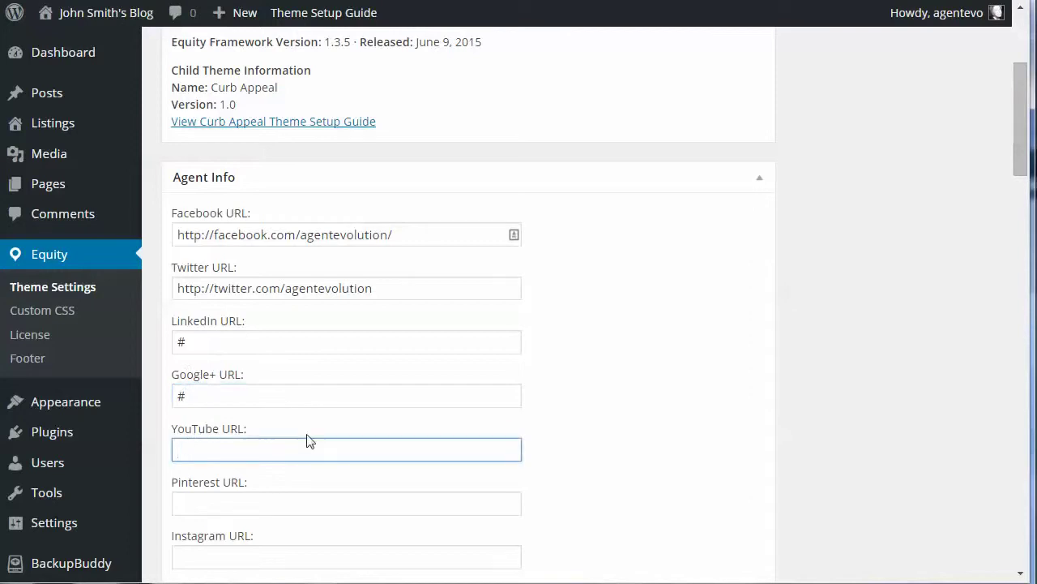
text(#)
scroll(335, 399, down, 2)
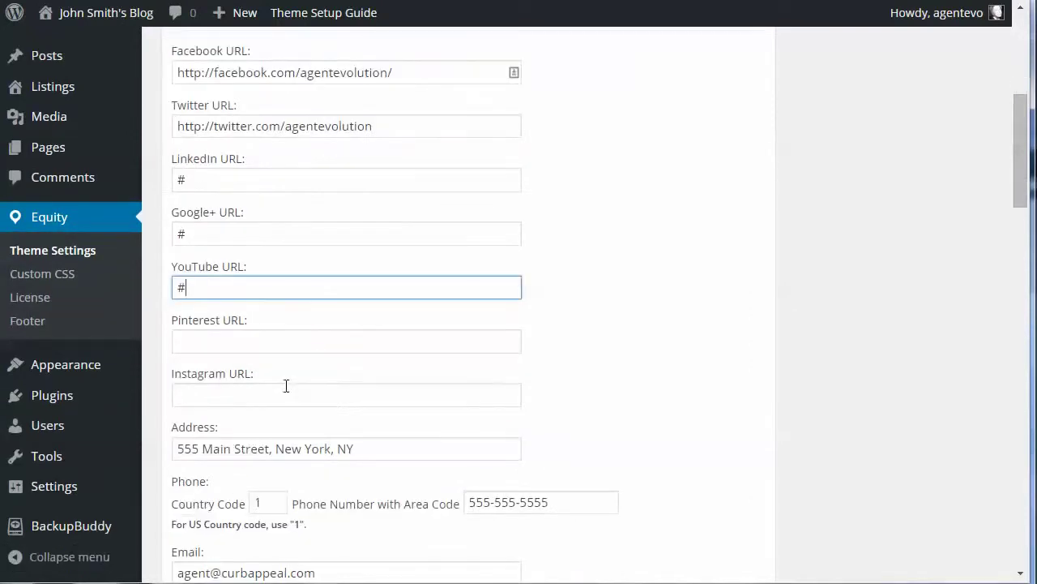
click(189, 343)
text(#)
click(204, 393)
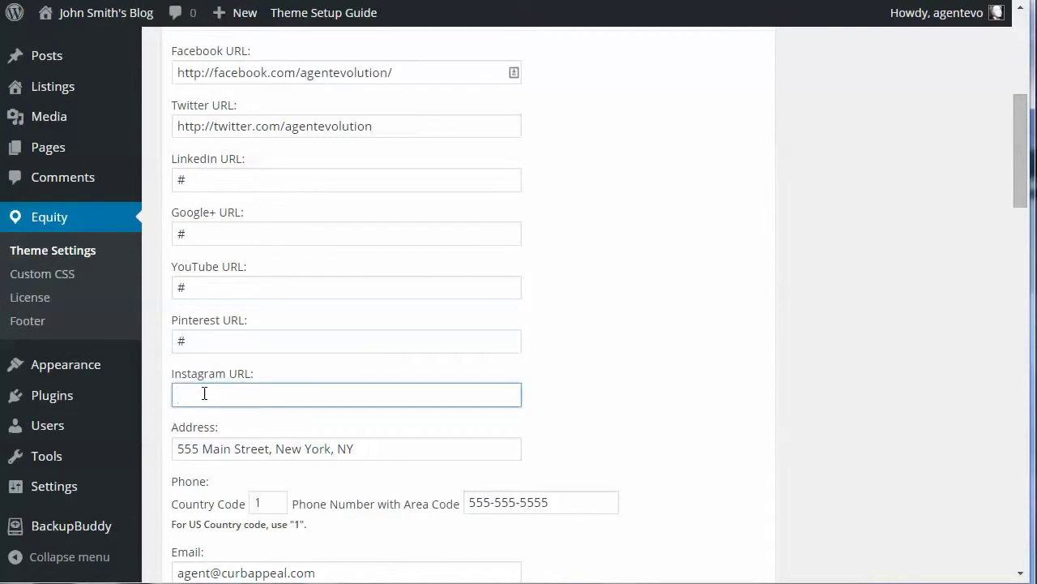
Put # in the Instagram field, then save the Equity theme settings at the bottom
text(#)
scroll(425, 326, down, 3)
scroll(425, 325, down, 3)
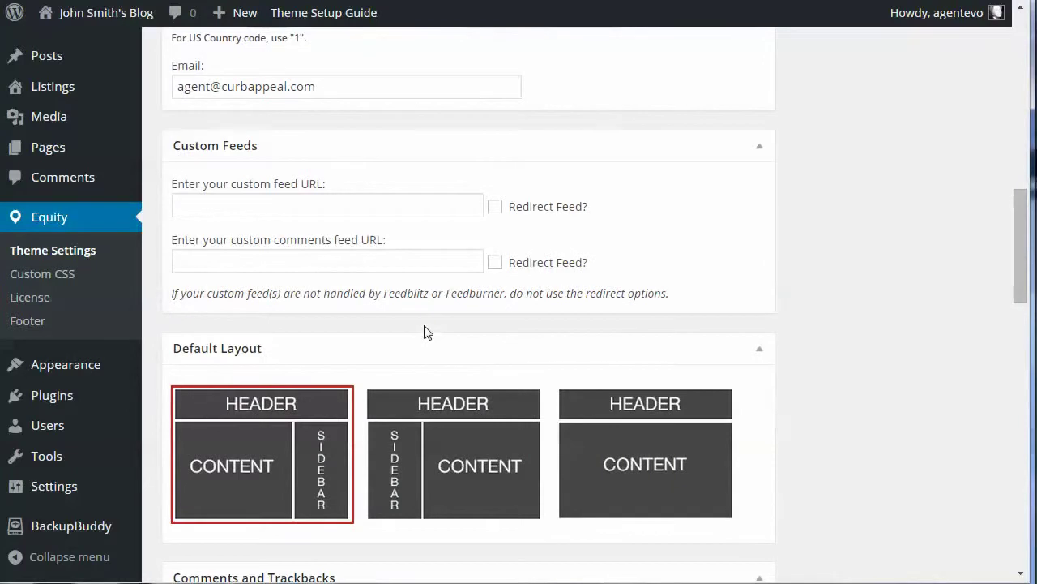
click(292, 204)
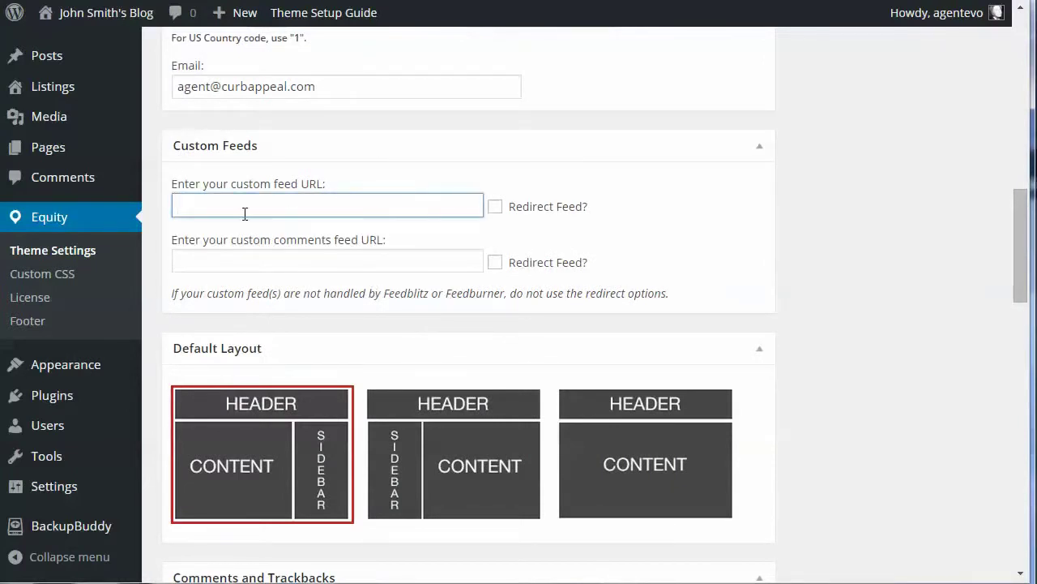
scroll(467, 295, down, 5)
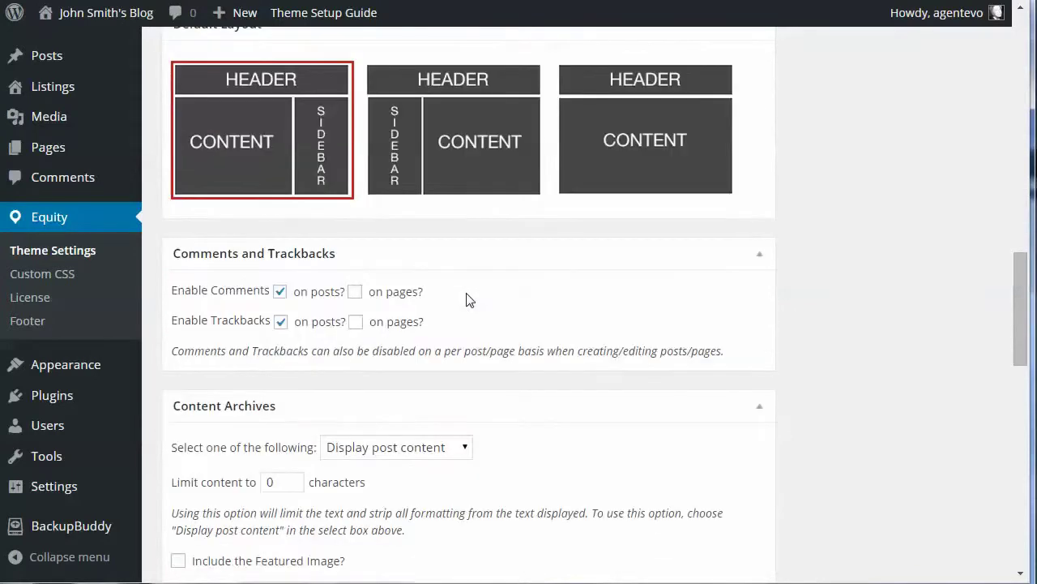
scroll(467, 299, down, 10)
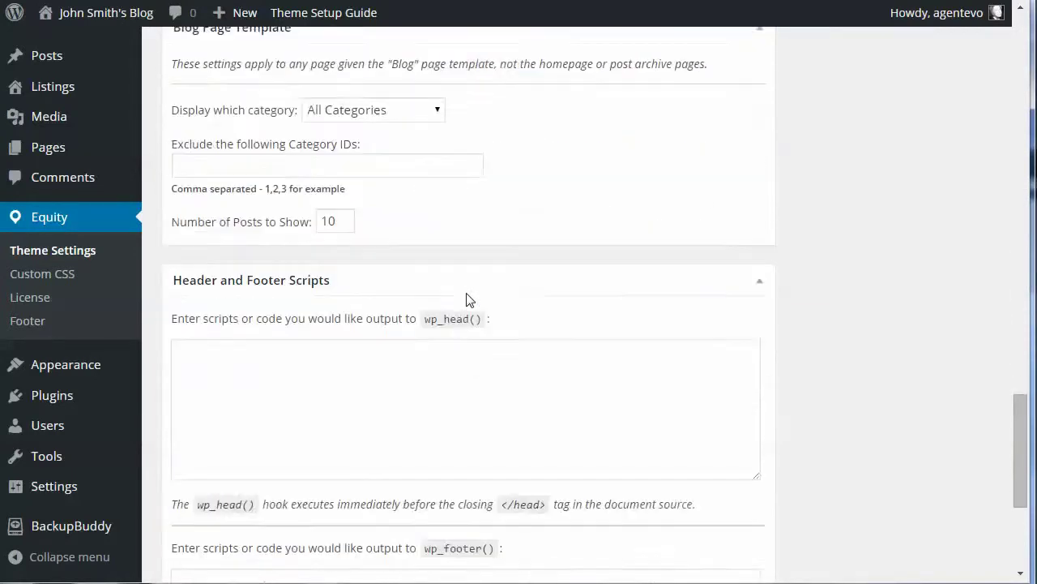
click(236, 226)
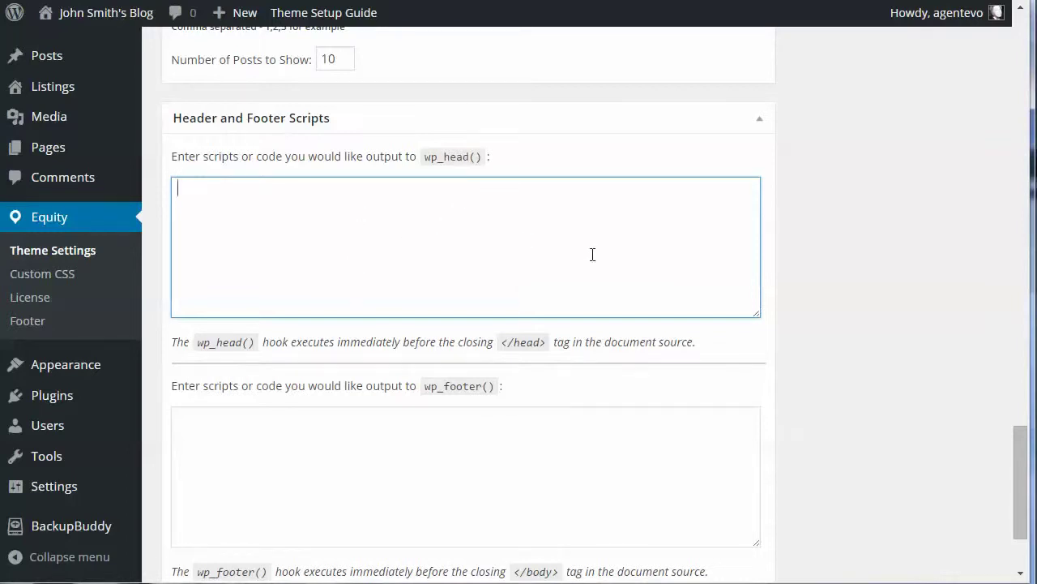
scroll(648, 271, down, 3)
click(617, 501)
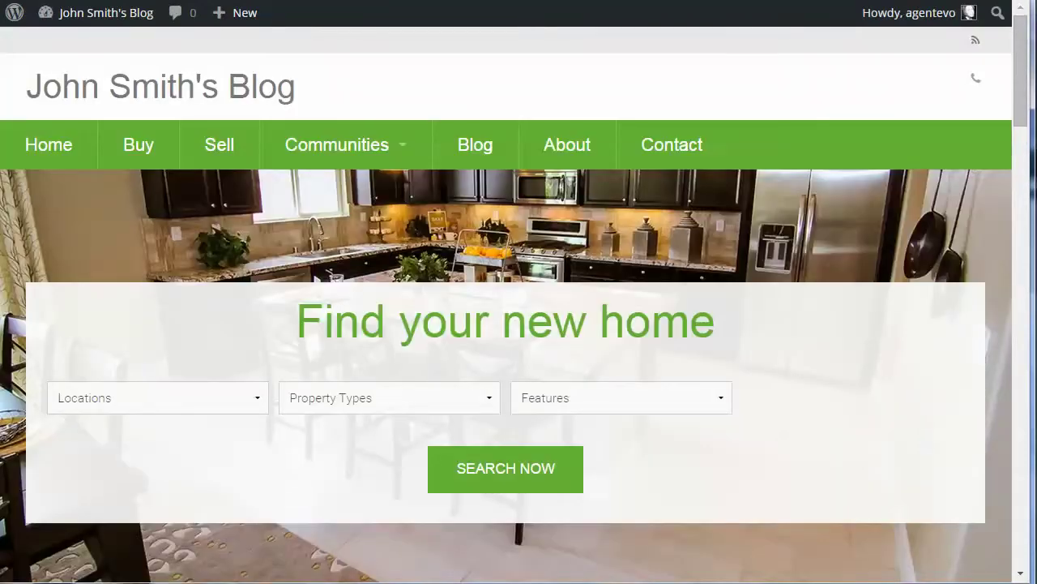
Reload the front-end site to see the new top-bar contact icons
key(F5)
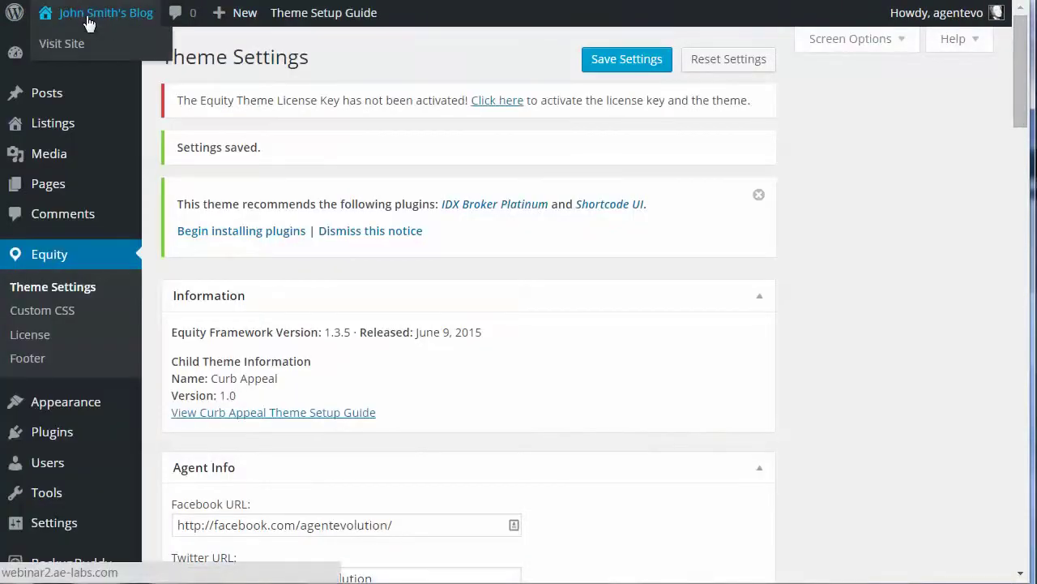
Open the Customizer from Appearance > Customize
mouse_move(50, 405)
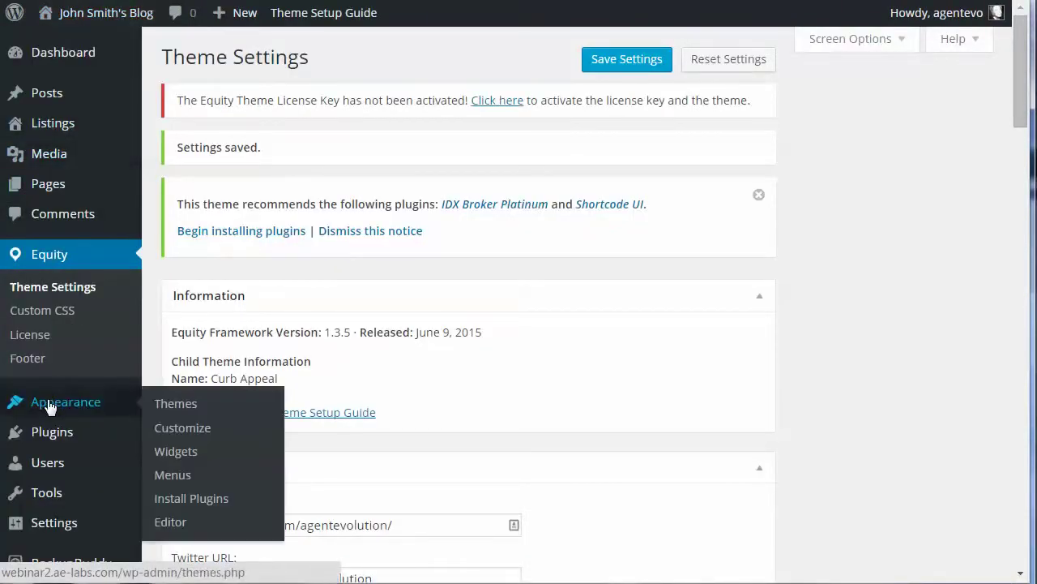
click(186, 430)
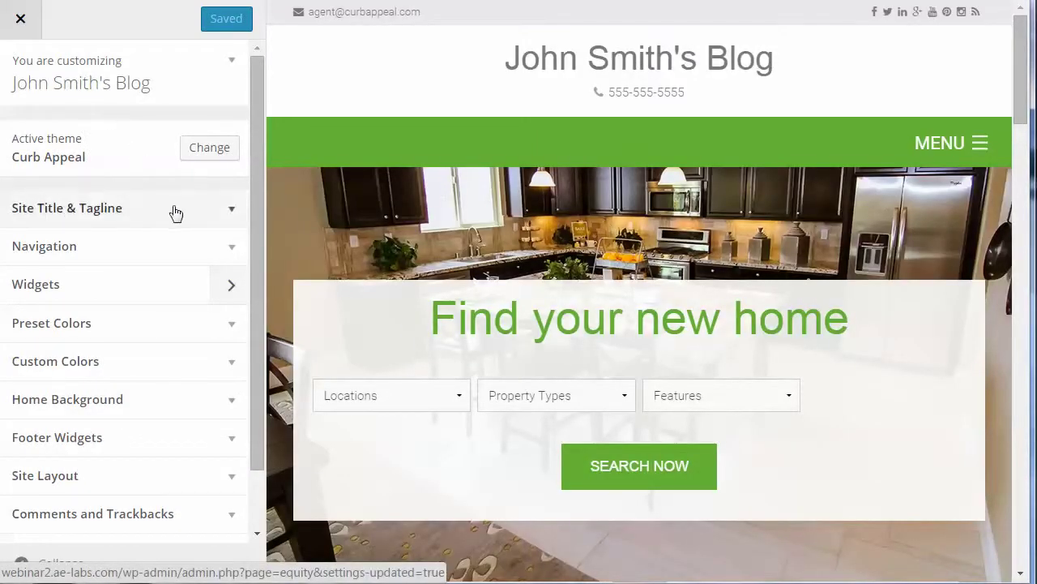
Expand Site Title & Tagline and switch the logo display to Custom Image
click(227, 209)
click(141, 275)
drag(141, 275, 21, 276)
click(131, 273)
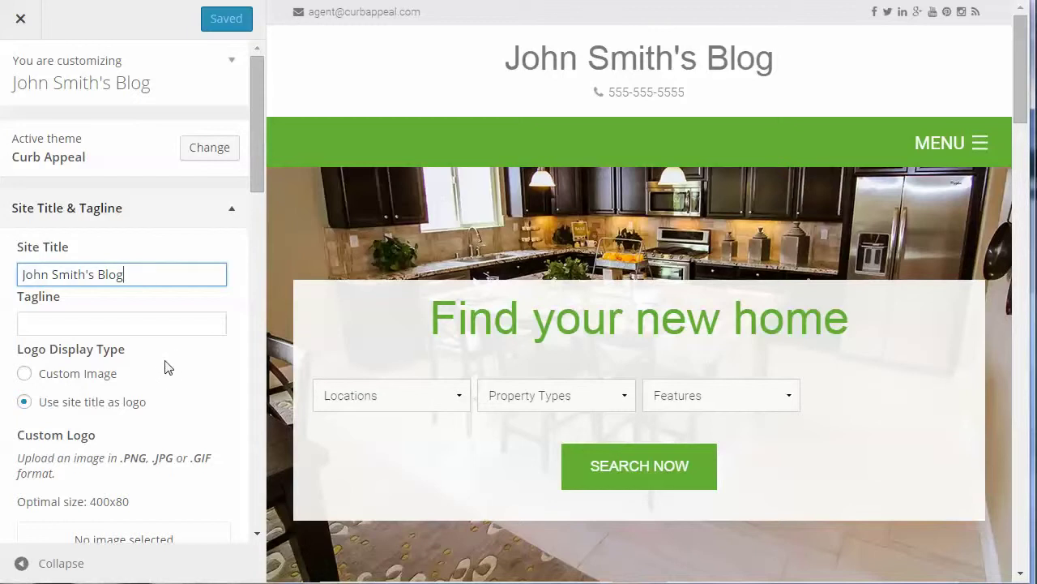
scroll(199, 359, down, 1)
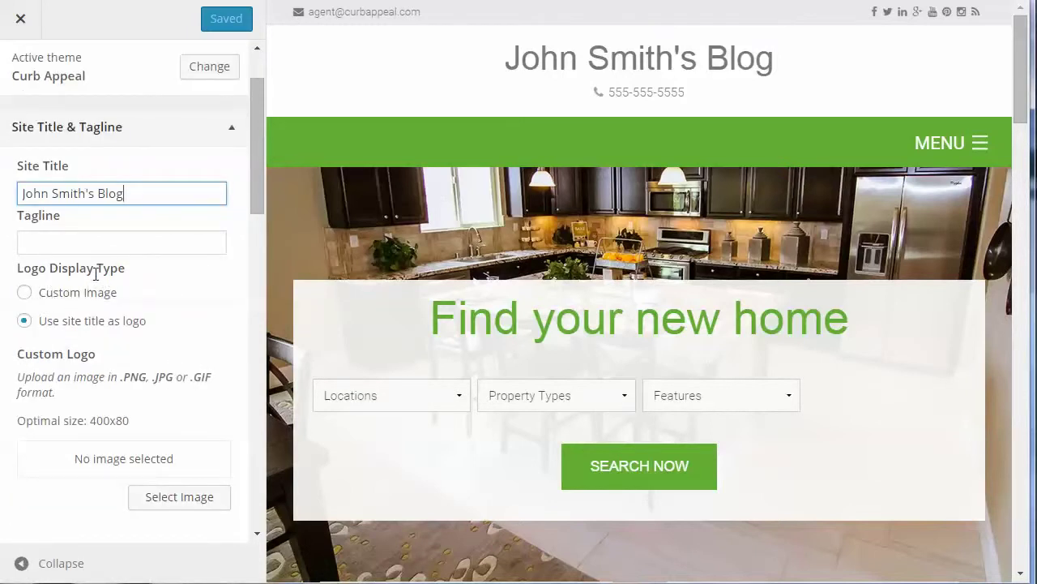
click(25, 293)
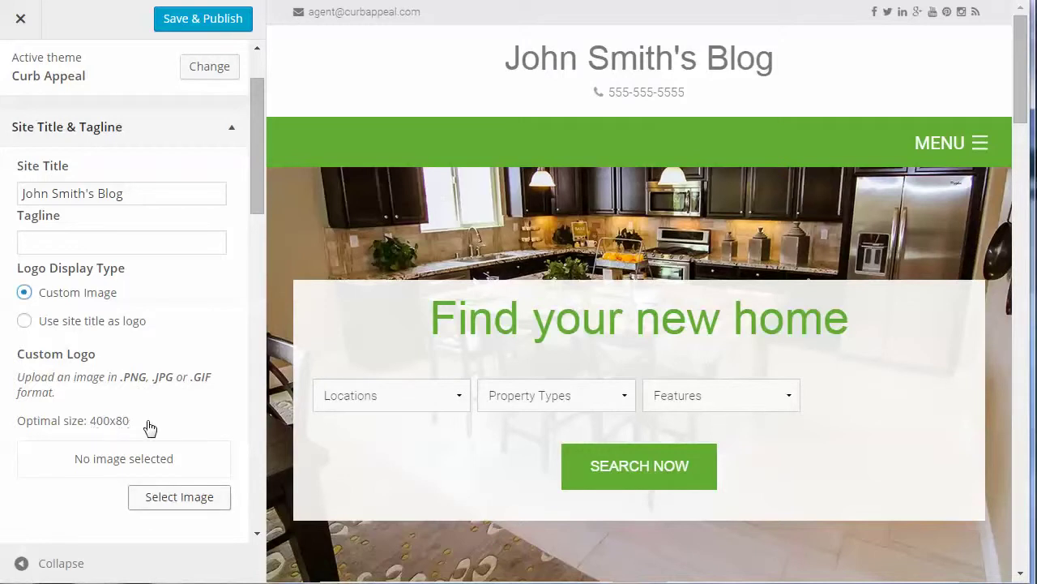
drag(130, 423, 88, 423)
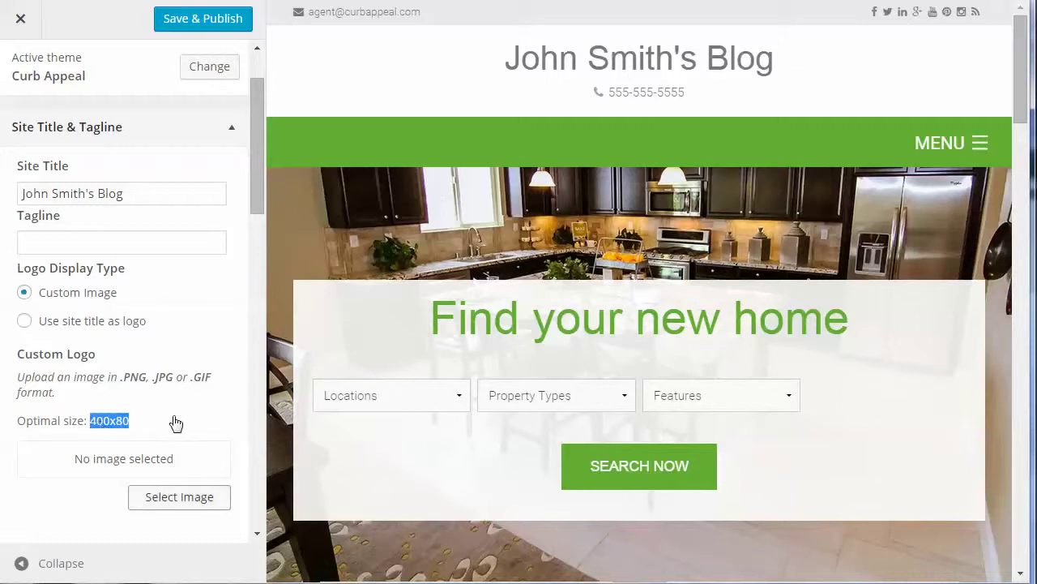
Upload long-lightback-png.png from the computer via the Select Image window
click(183, 450)
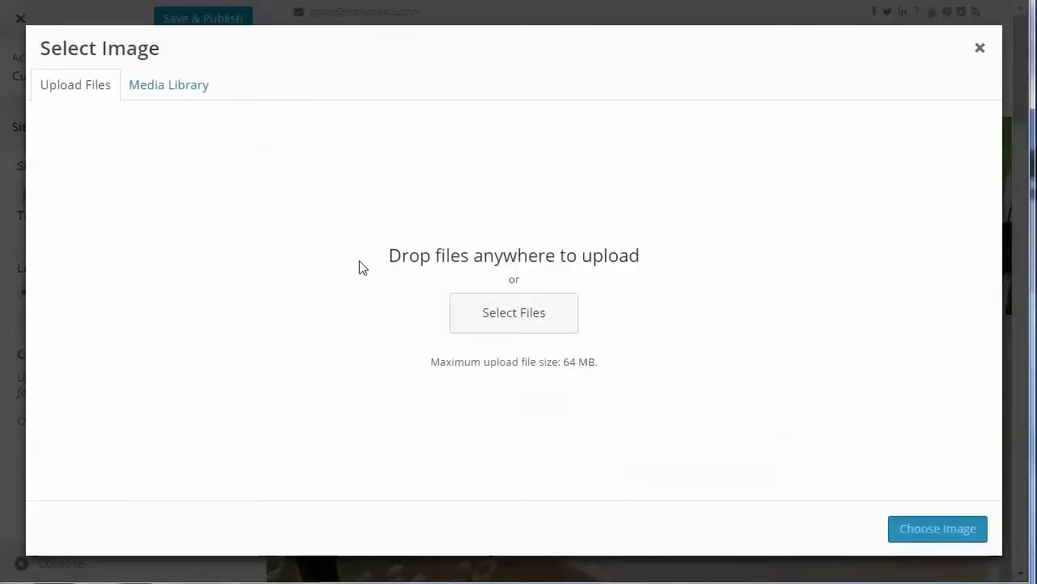
click(496, 308)
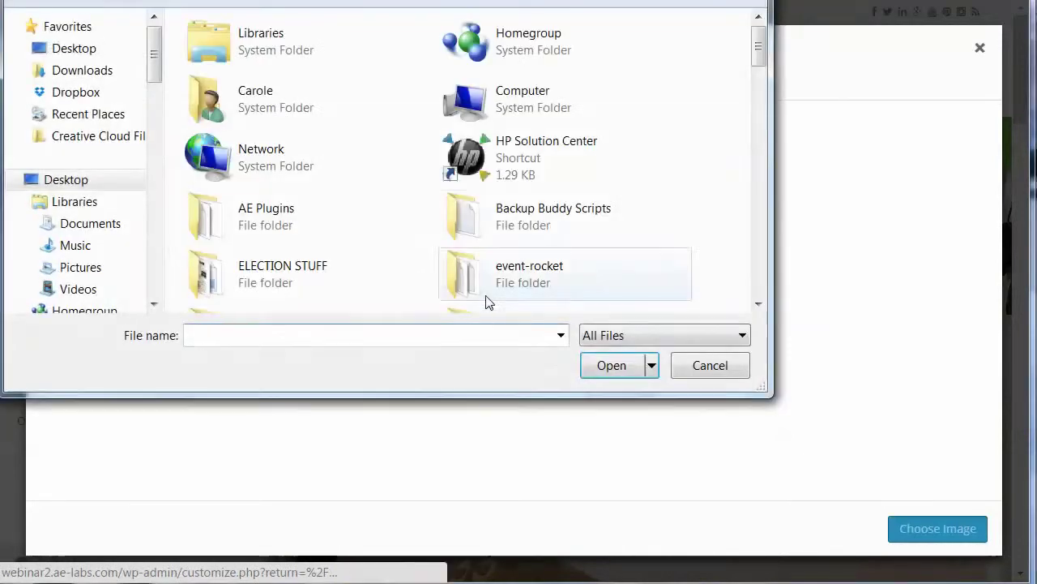
scroll(750, 81, down, 5)
scroll(750, 162, down, 1)
scroll(747, 171, down, 1)
scroll(746, 173, down, 1)
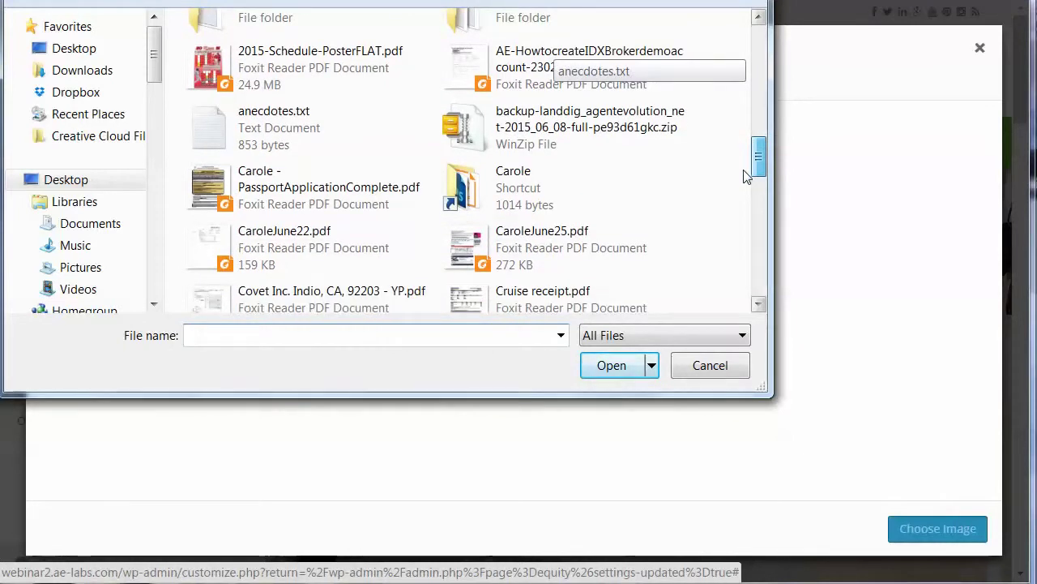
scroll(746, 176, down, 3)
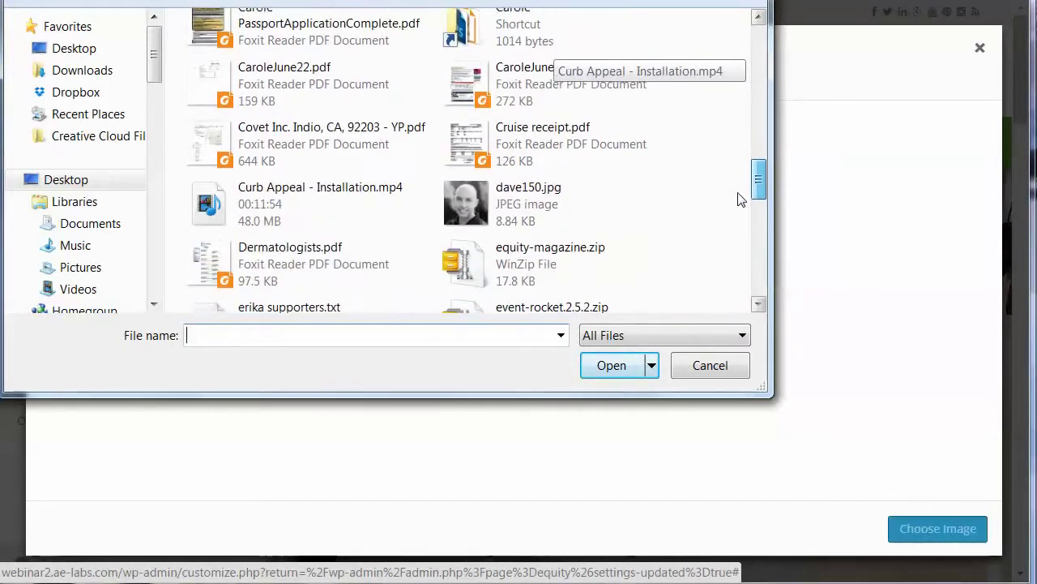
scroll(738, 199, down, 5)
scroll(731, 235, down, 1)
click(293, 231)
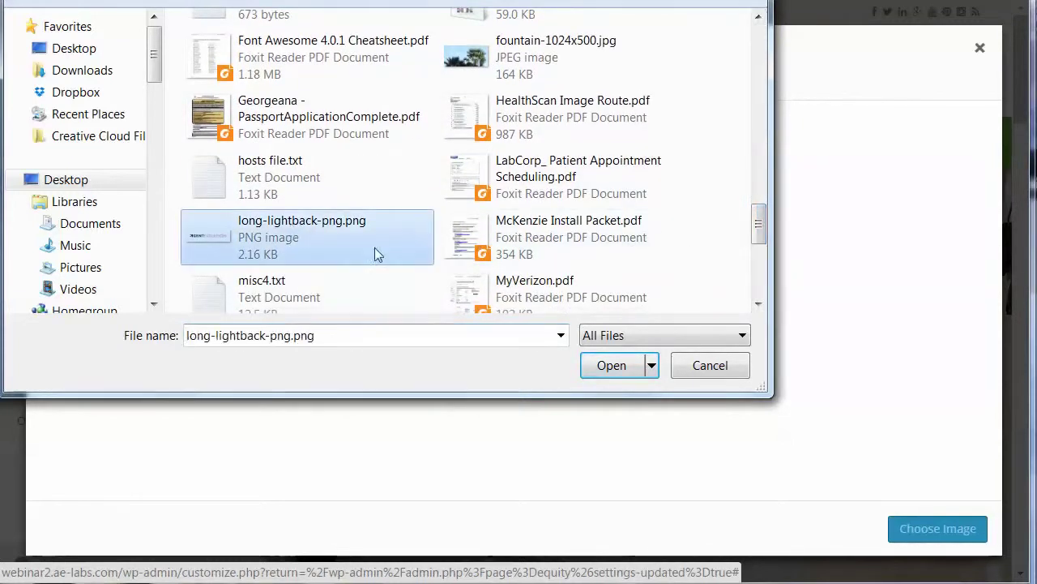
click(608, 366)
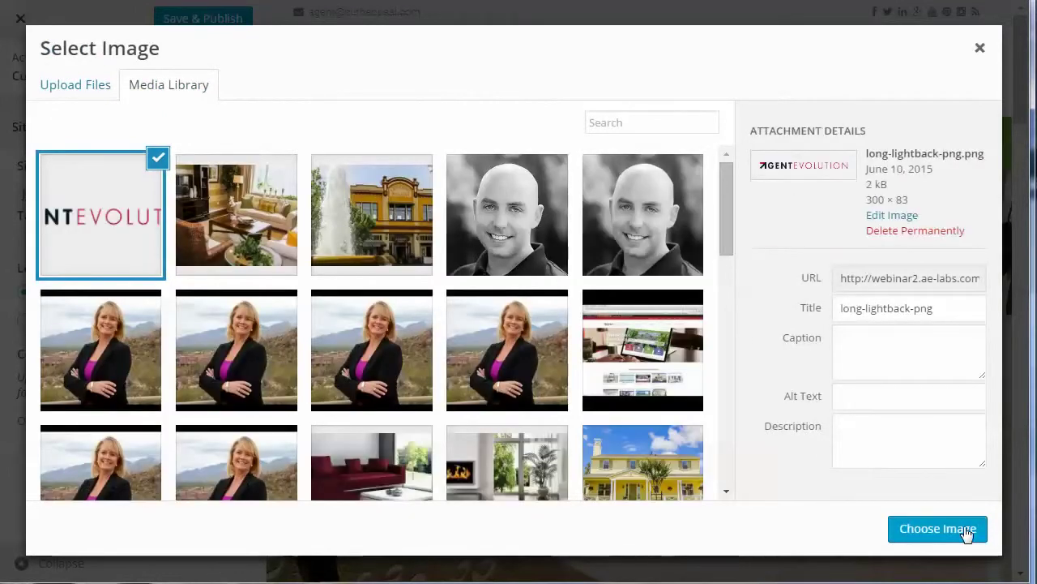
Choose the uploaded Agent Evolution image as the logo and review the favicon and Apple Touch Icon
click(964, 530)
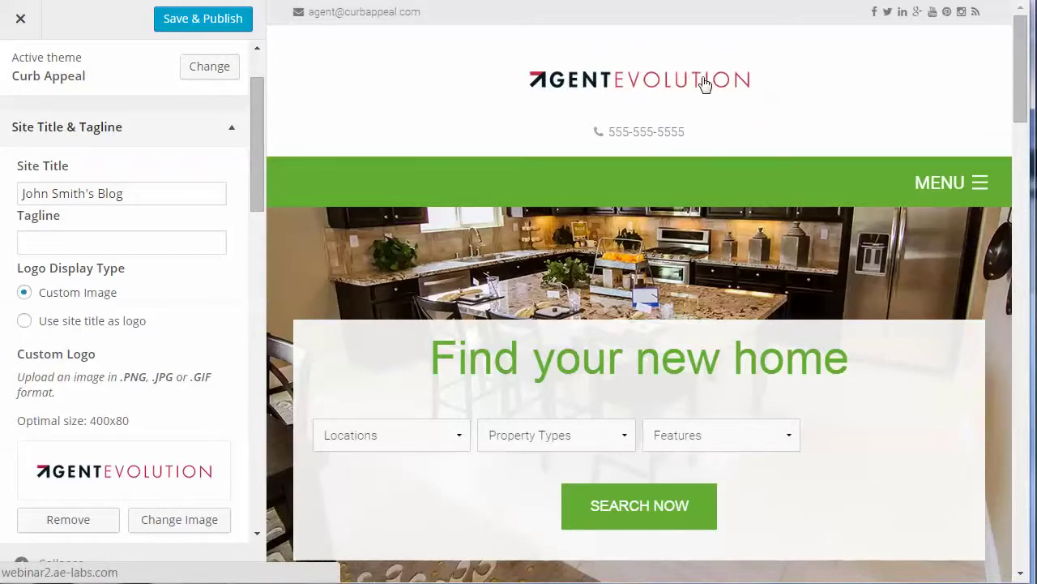
drag(257, 174, 241, 283)
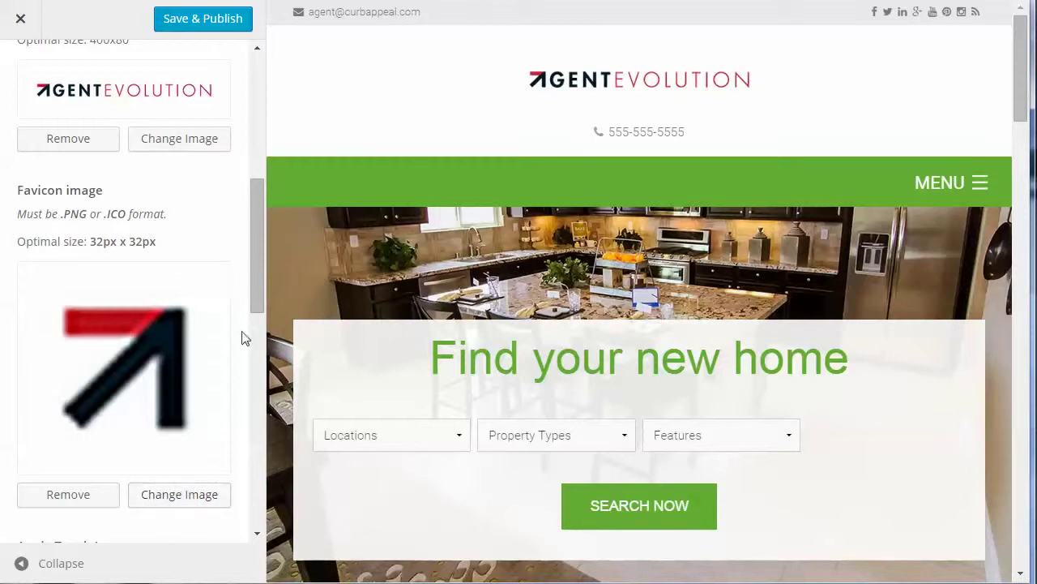
drag(254, 297, 250, 401)
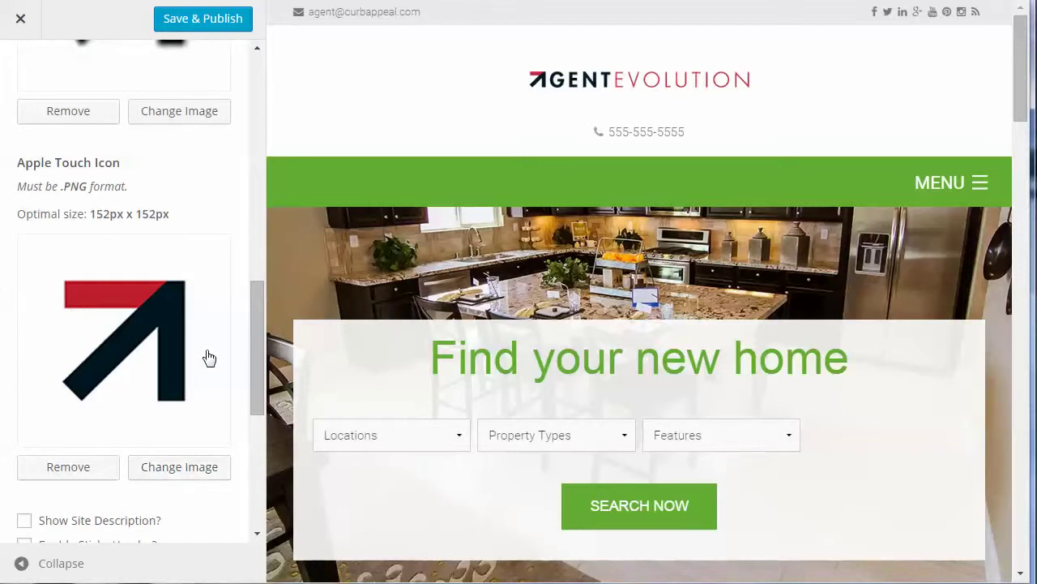
scroll(209, 357, down, 1)
scroll(209, 357, down, 1)
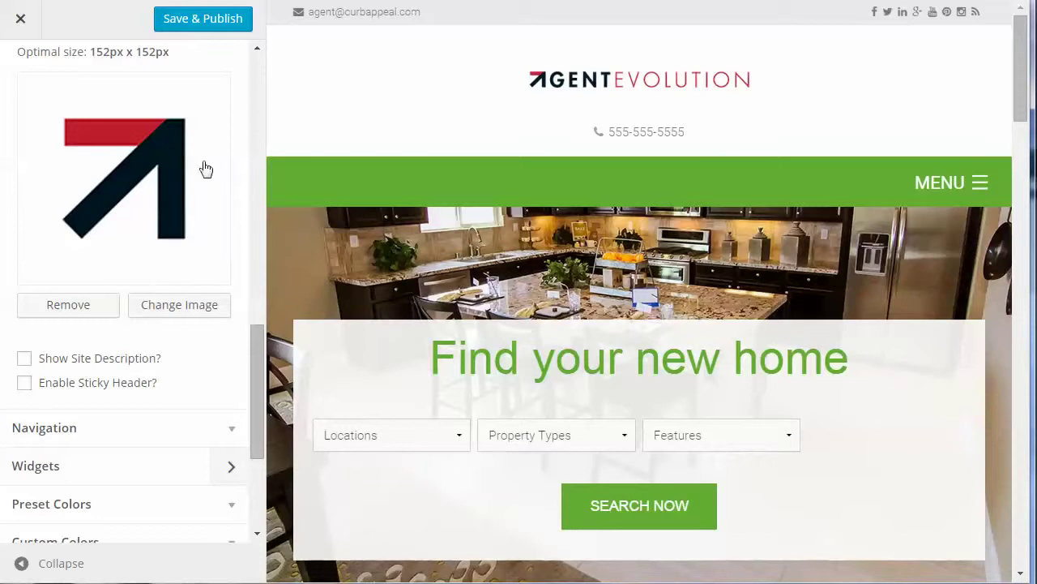
scroll(263, 268, up, 2)
scroll(263, 261, up, 10)
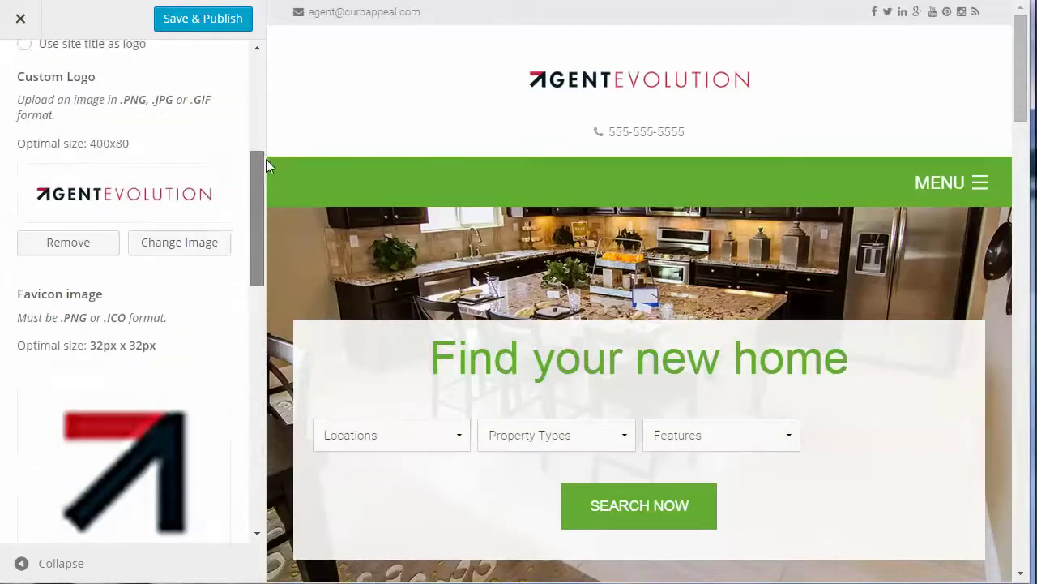
click(47, 284)
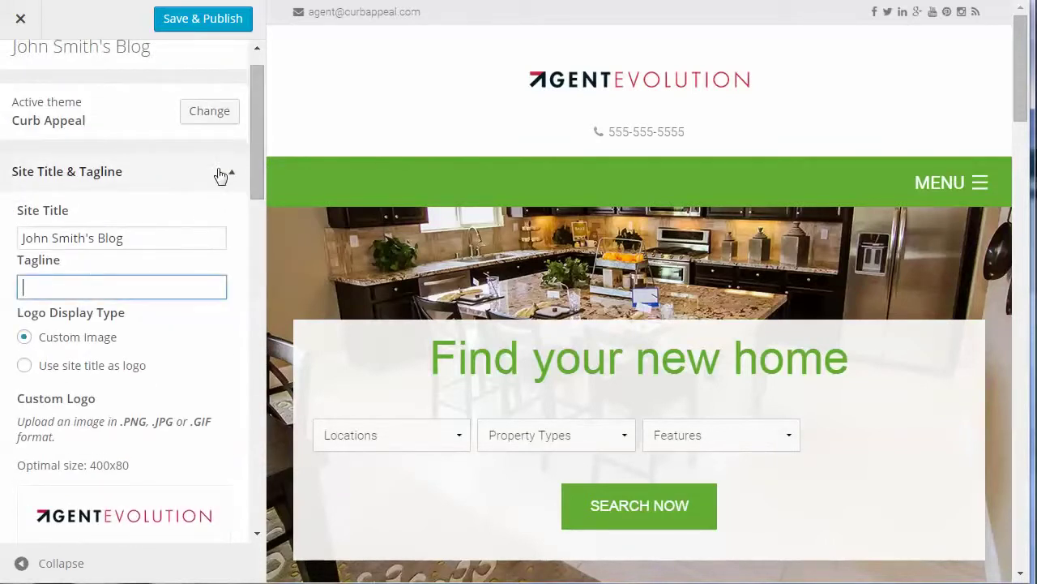
drag(260, 153, 230, 443)
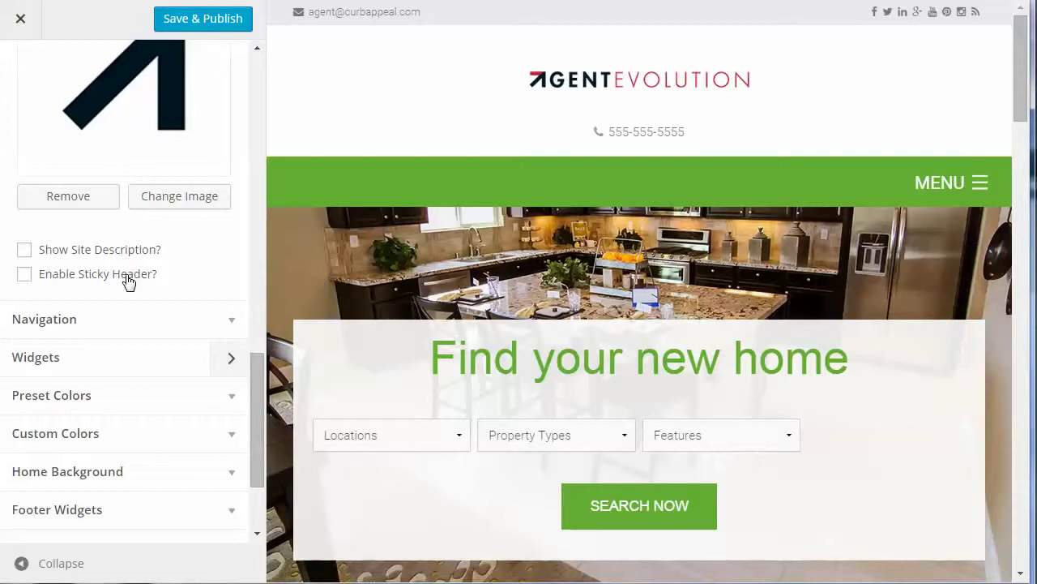
click(24, 275)
scroll(754, 133, down, 8)
scroll(754, 130, down, 5)
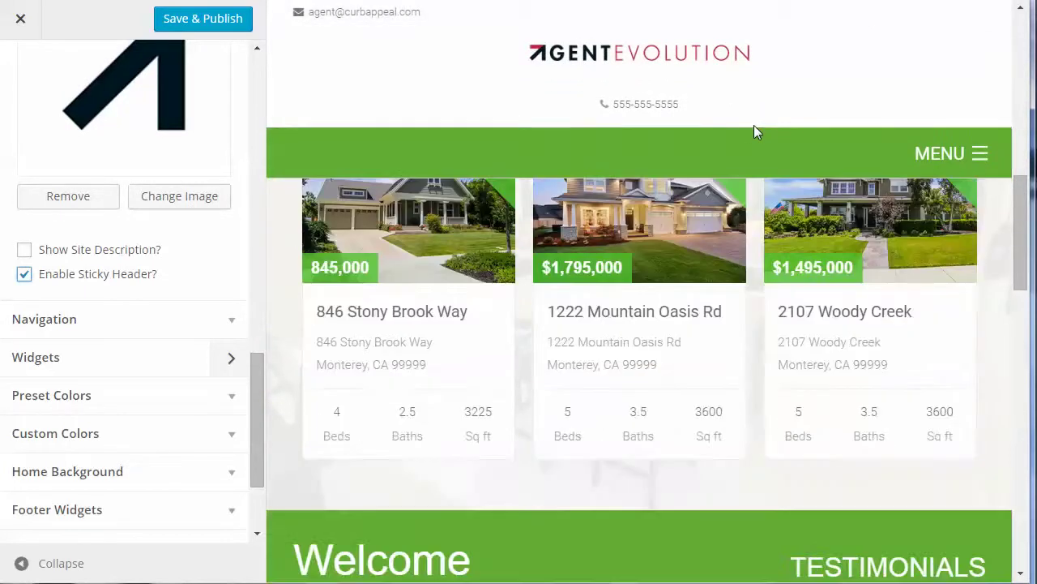
click(694, 72)
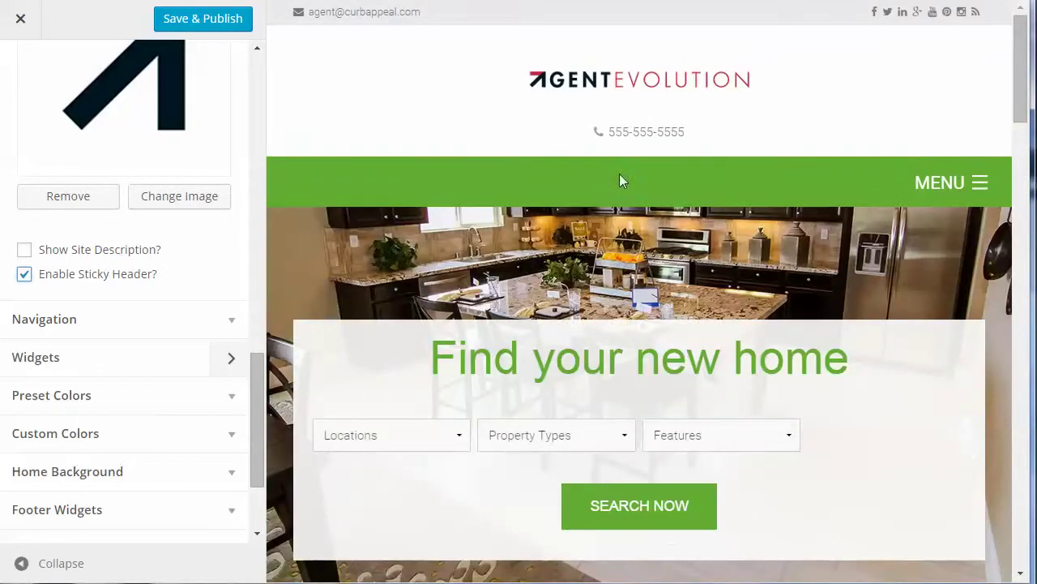
click(23, 274)
Expand Navigation and keep Main Menu selected as the theme's menu
click(232, 319)
scroll(210, 292, down, 3)
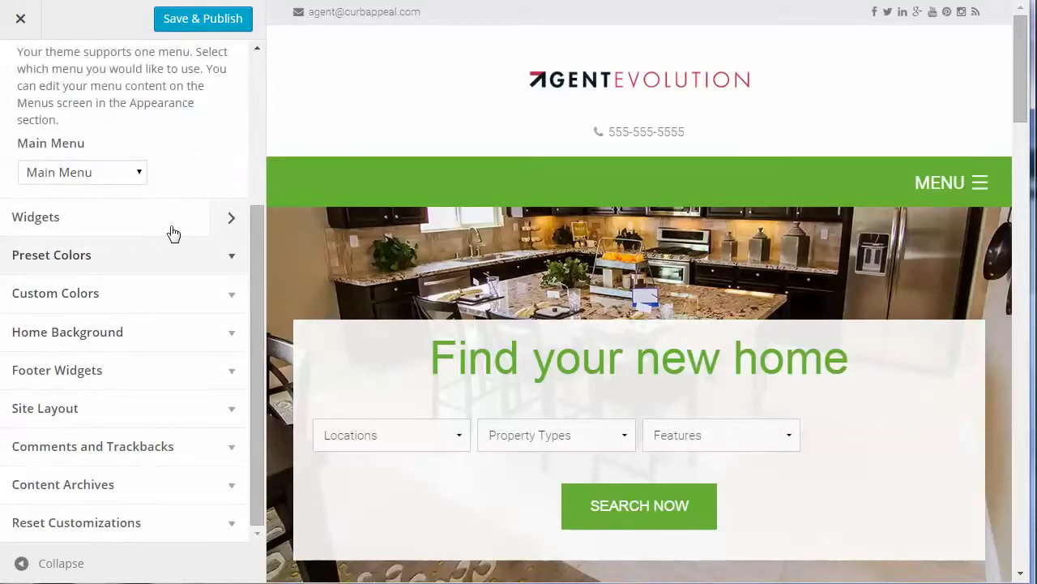
scroll(154, 114, up, 2)
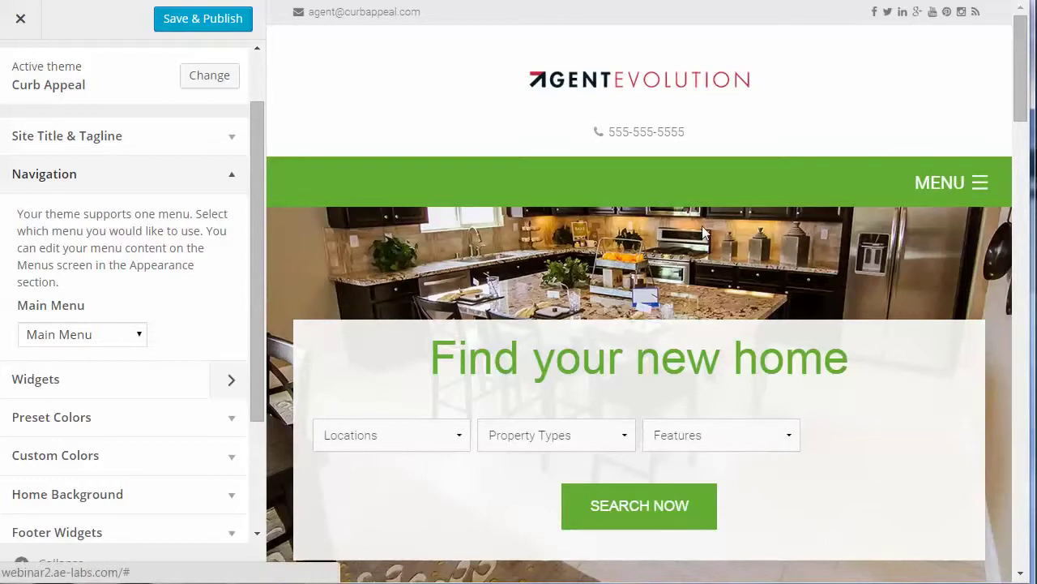
click(108, 339)
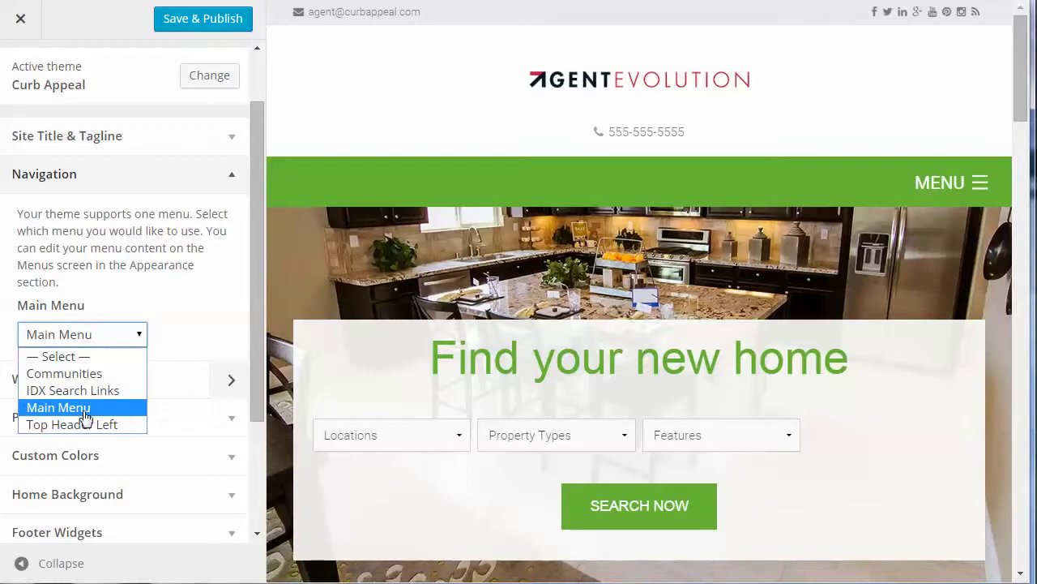
click(85, 408)
scroll(202, 279, down, 2)
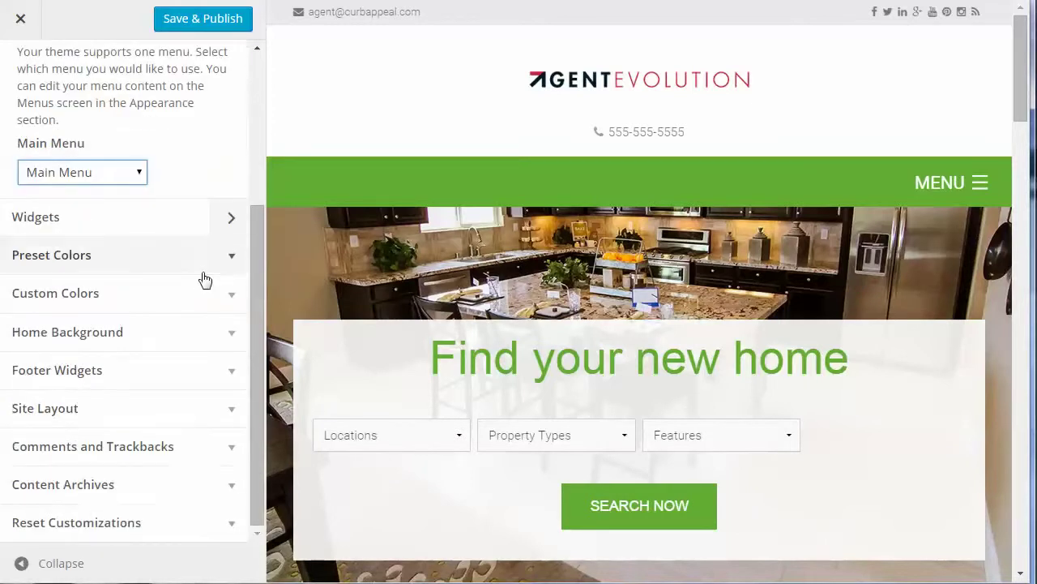
click(232, 222)
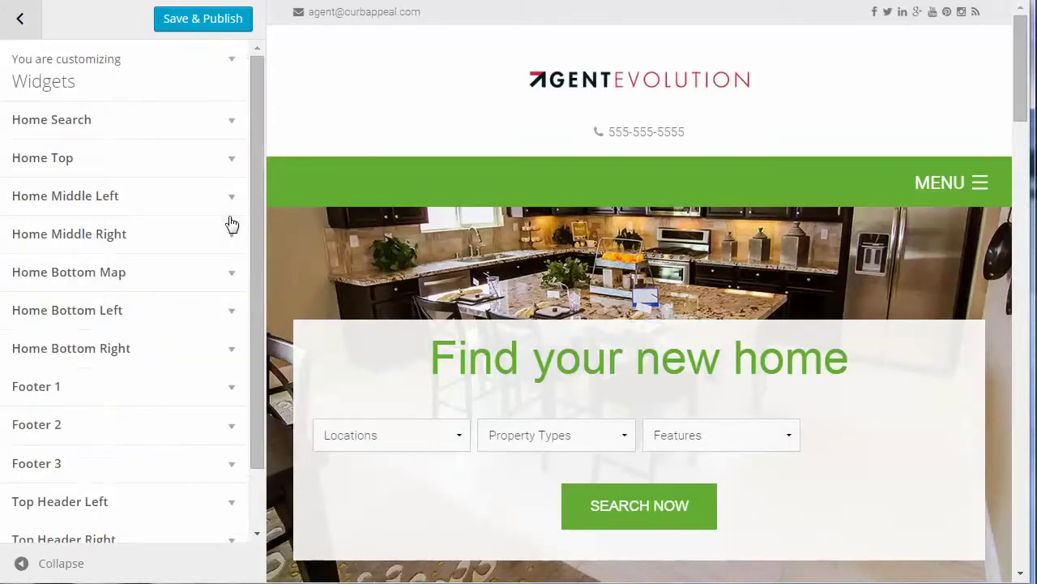
click(231, 126)
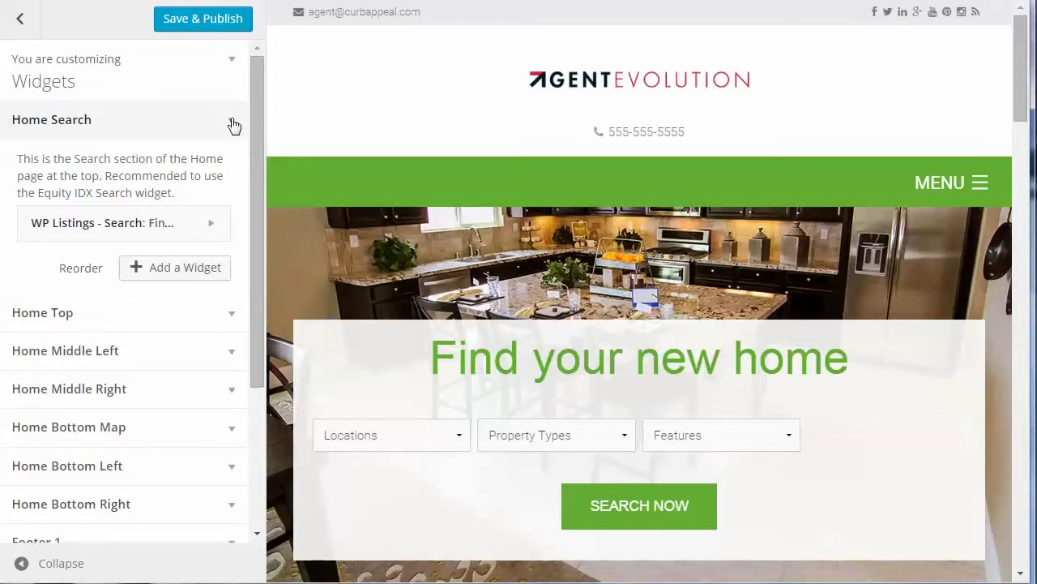
click(232, 123)
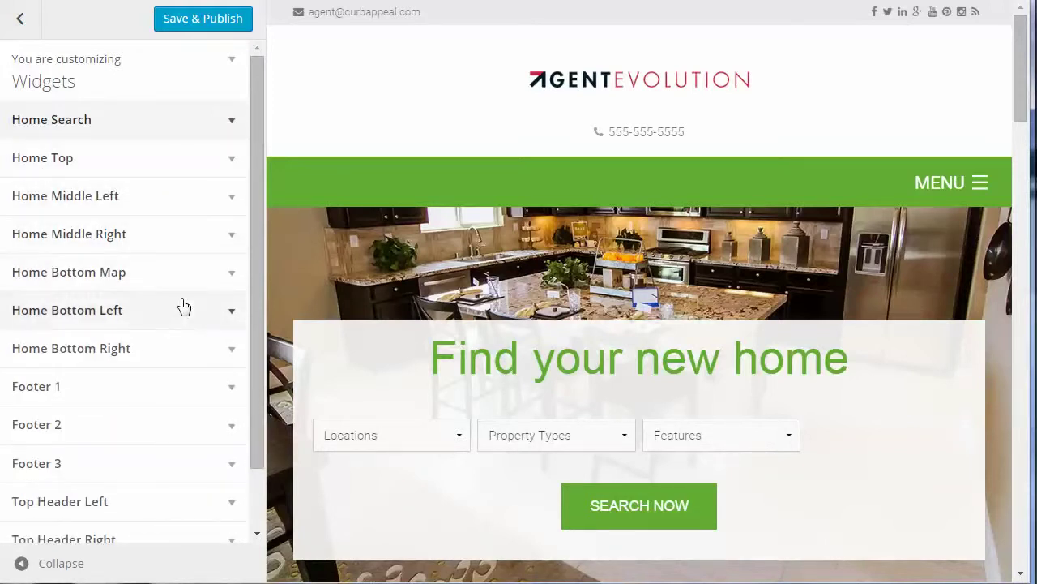
scroll(184, 307, down, 1)
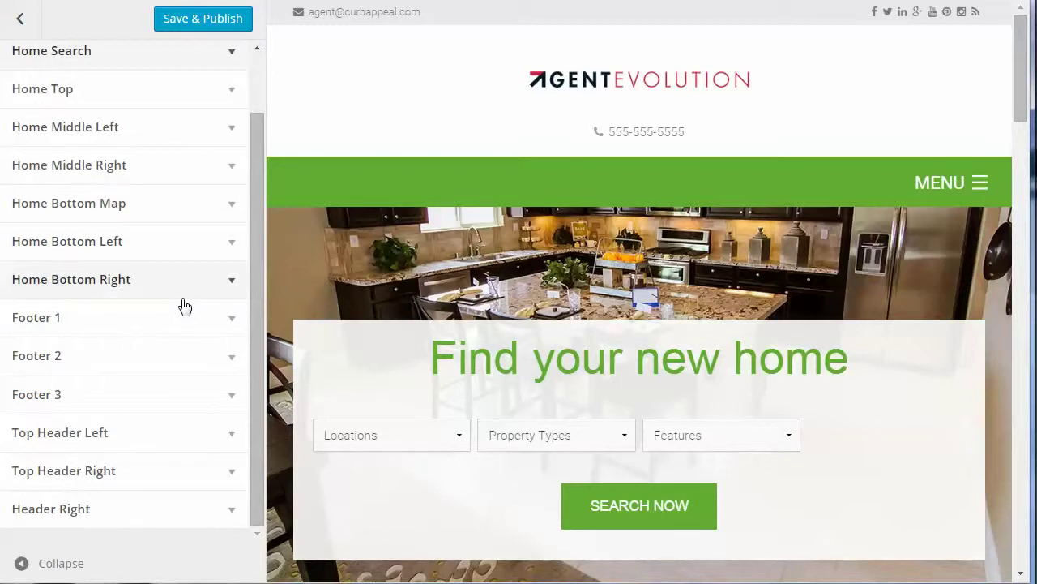
click(18, 21)
click(18, 22)
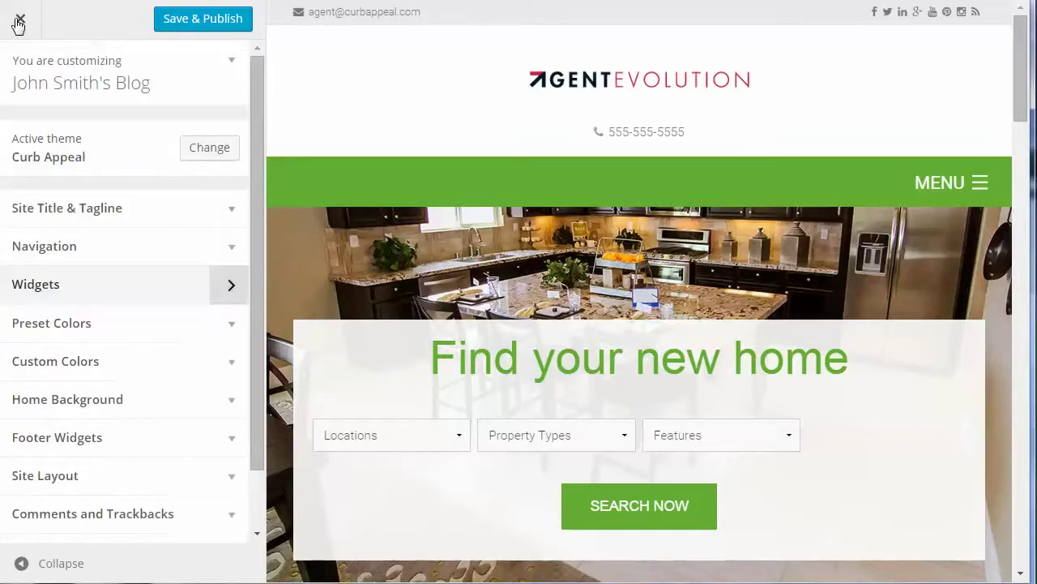
Try the Blue, Red and Purple preset colour styles, then settle on Aqua
click(230, 327)
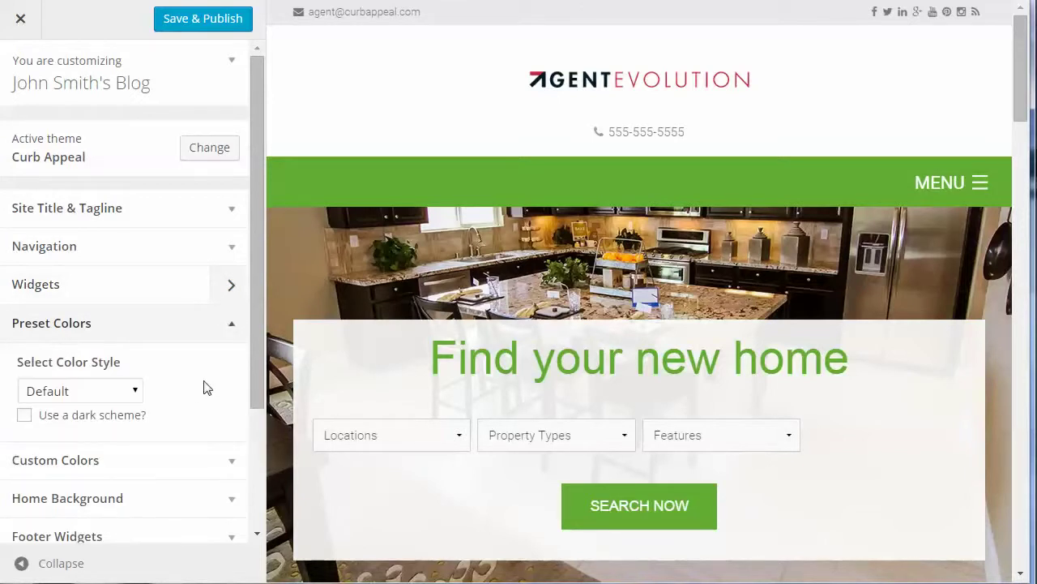
scroll(207, 387, down, 2)
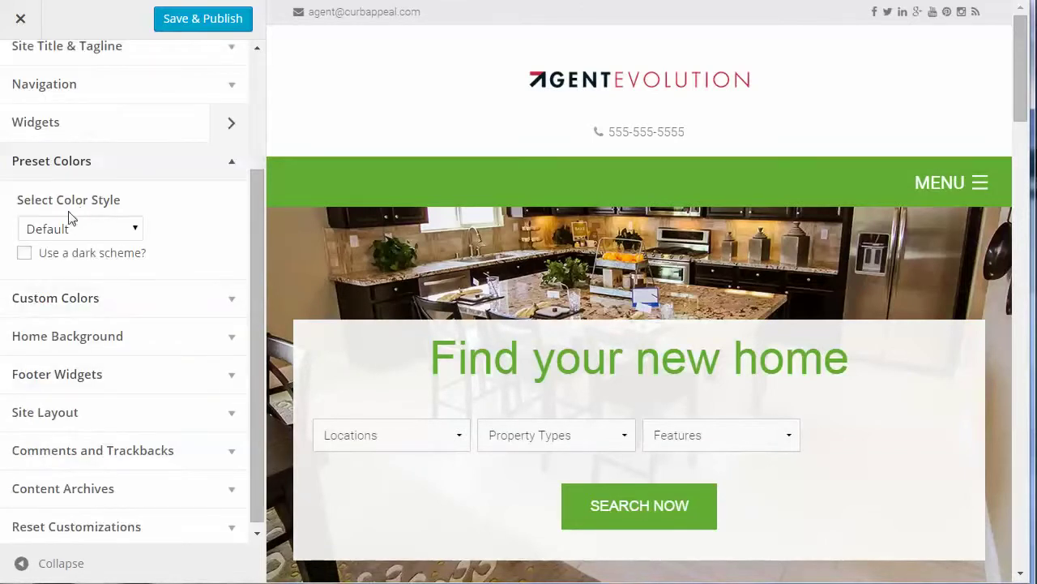
click(119, 230)
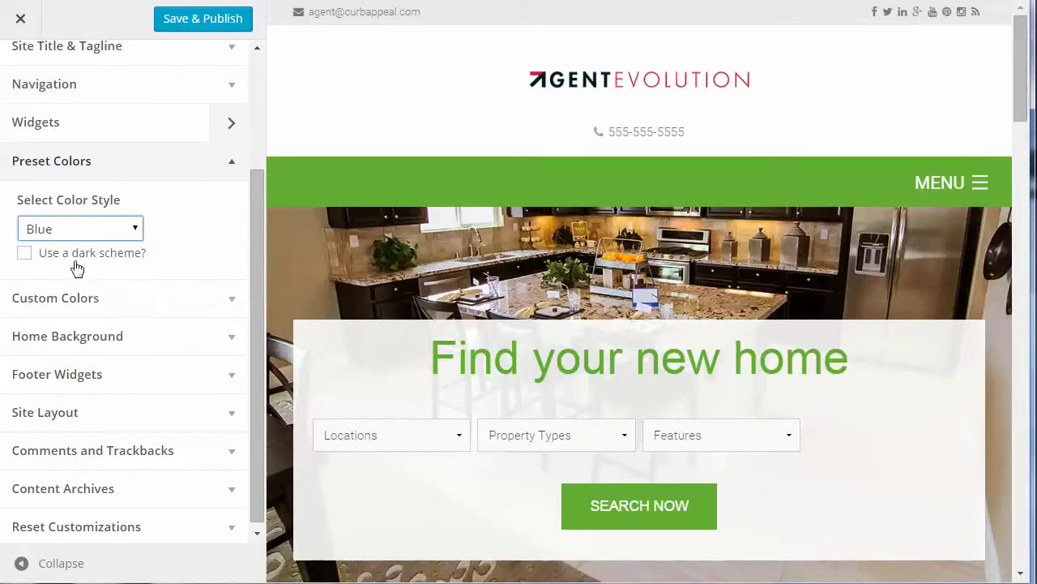
click(73, 266)
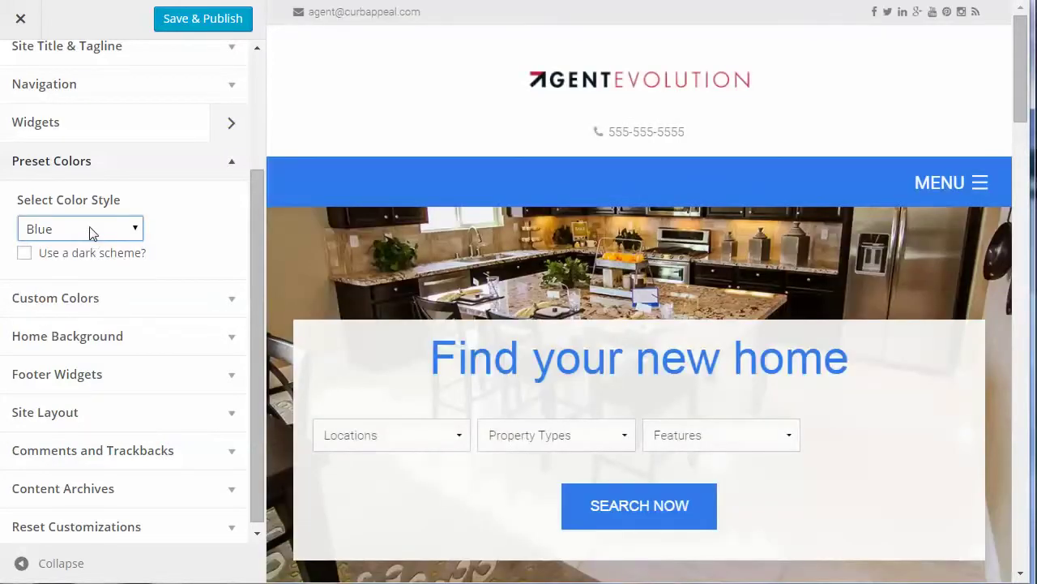
click(87, 231)
click(72, 285)
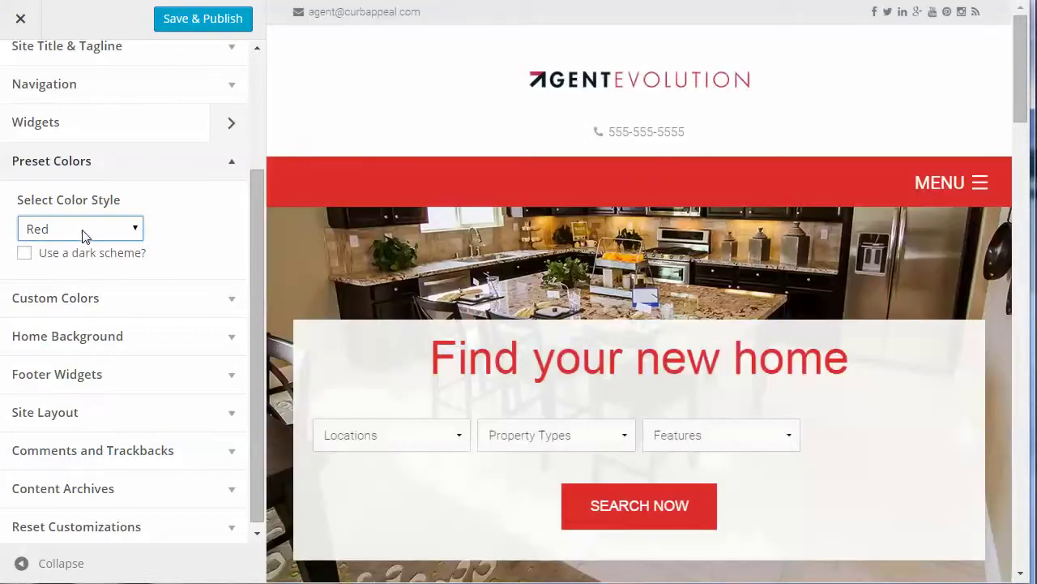
click(84, 232)
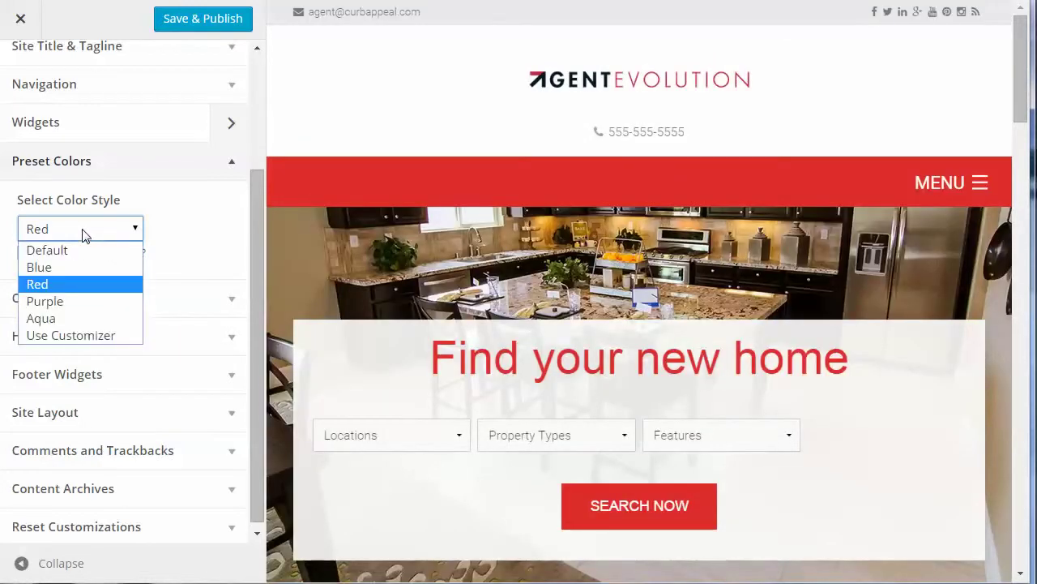
click(56, 299)
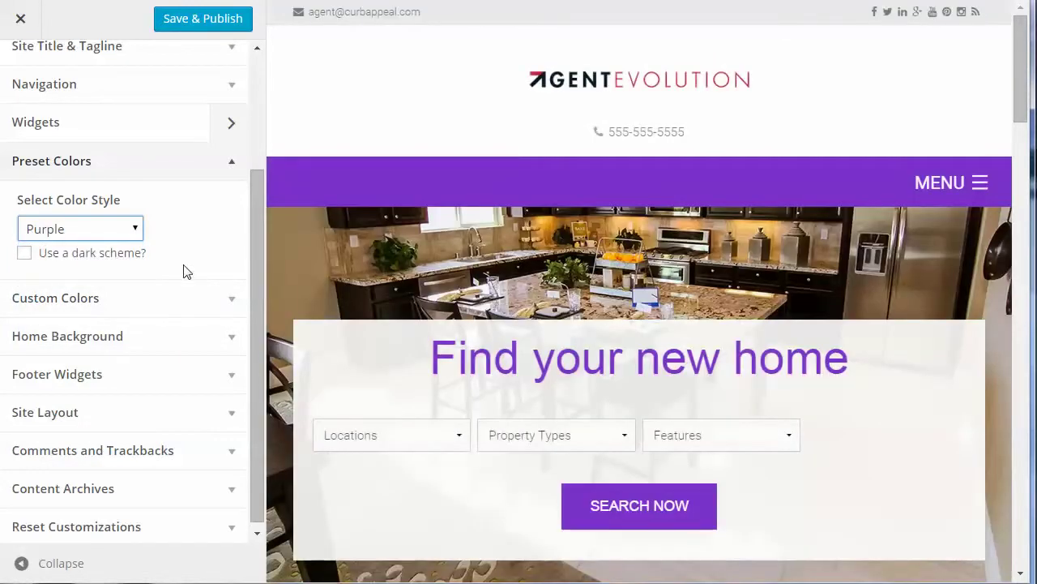
click(94, 233)
click(65, 318)
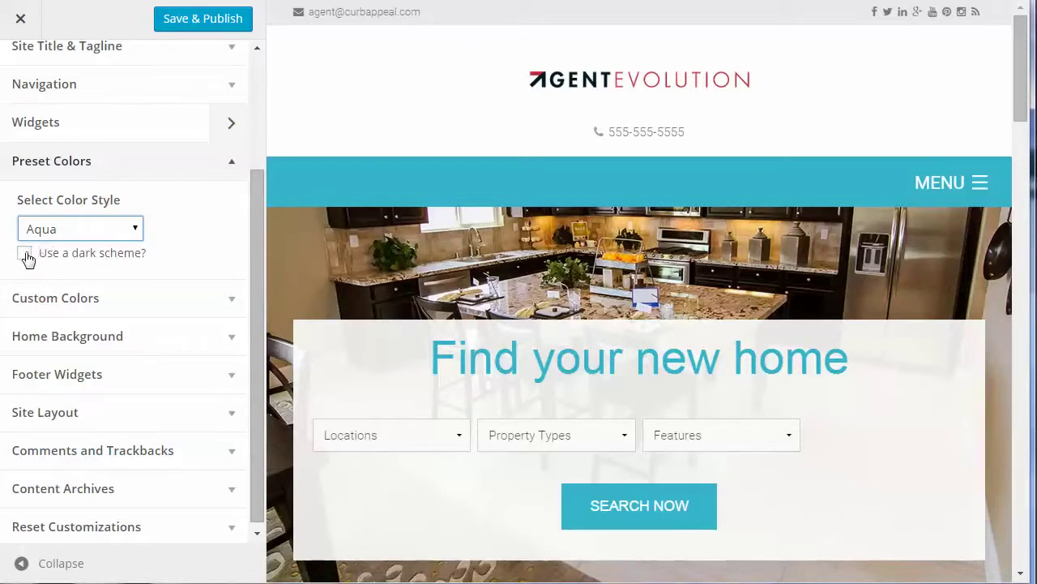
click(26, 254)
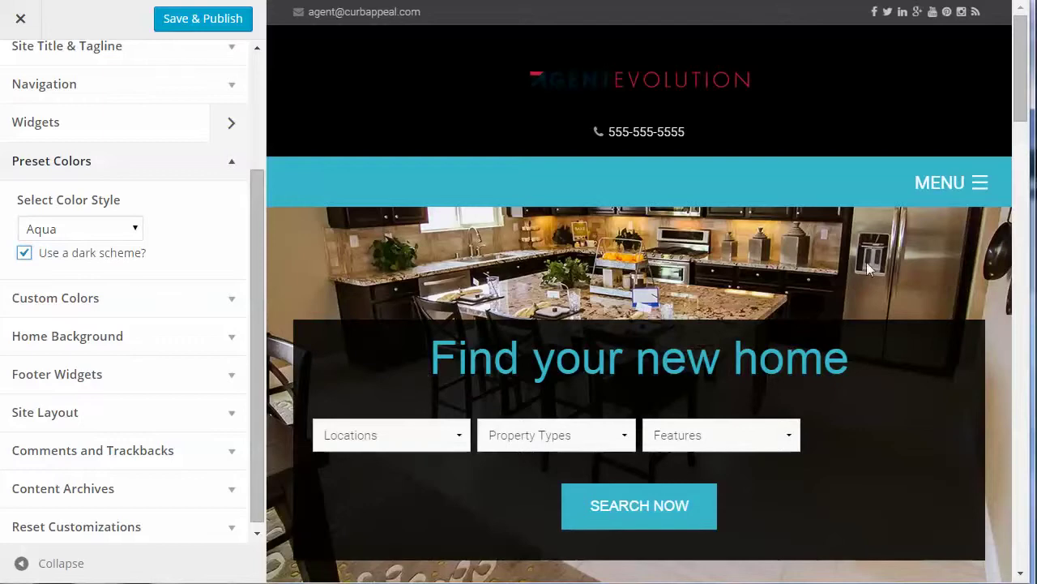
scroll(1007, 105, down, 15)
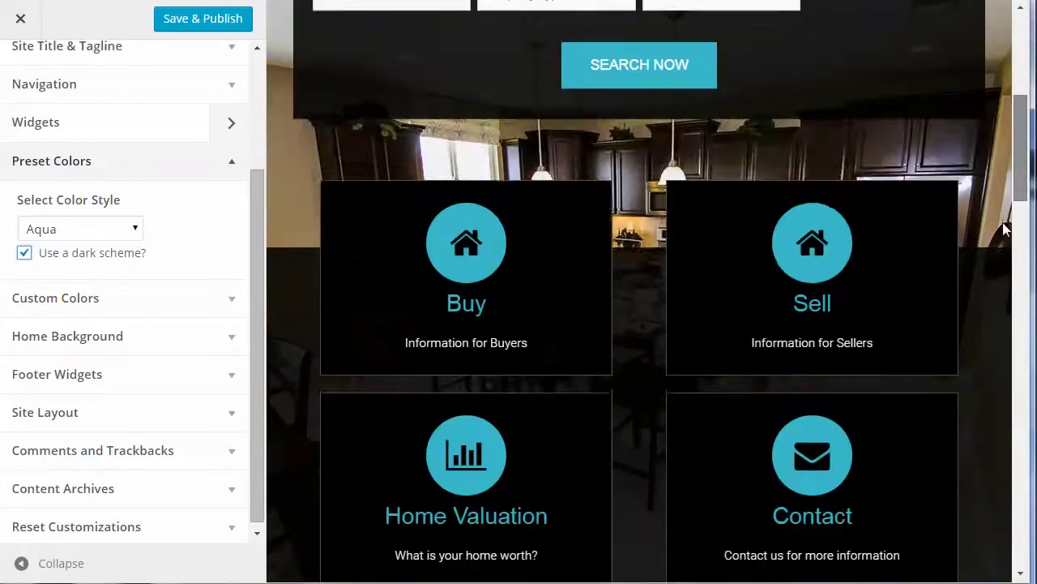
scroll(983, 379, down, 4)
scroll(980, 420, up, 19)
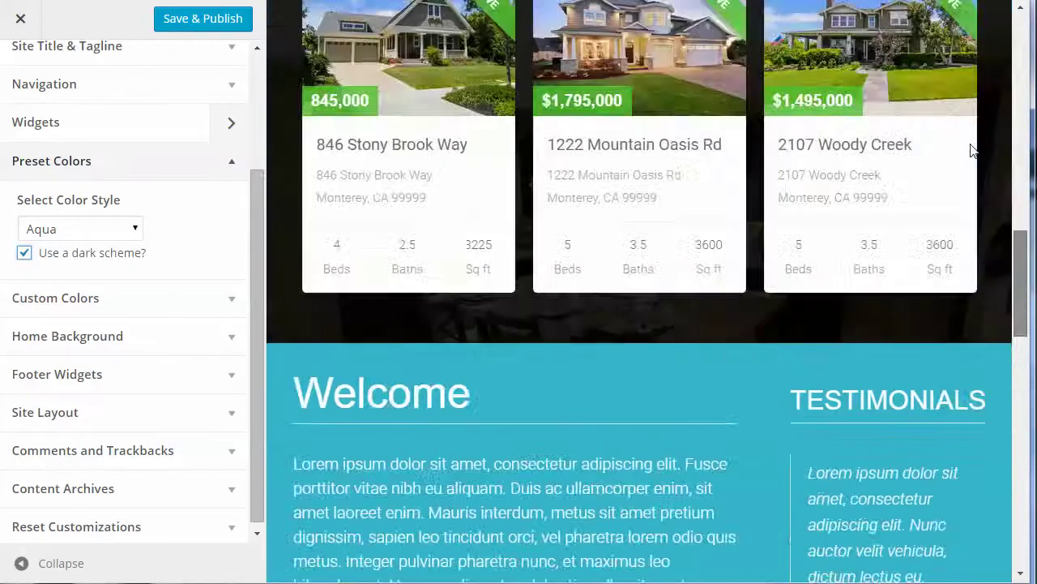
click(25, 253)
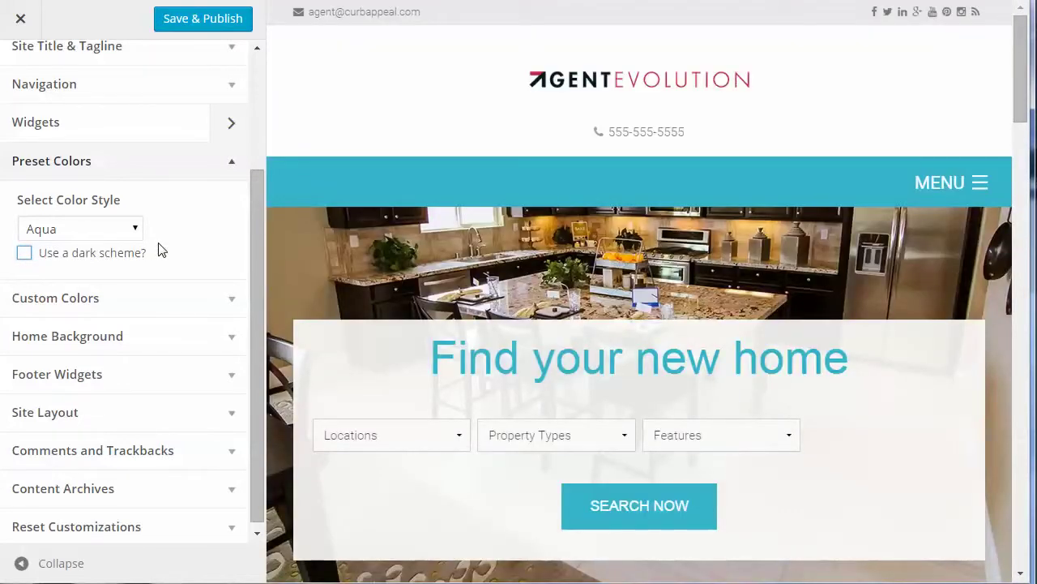
Switch Color Style to Use Customizer, set Primary Color to yellow, then clear it to unset
click(93, 231)
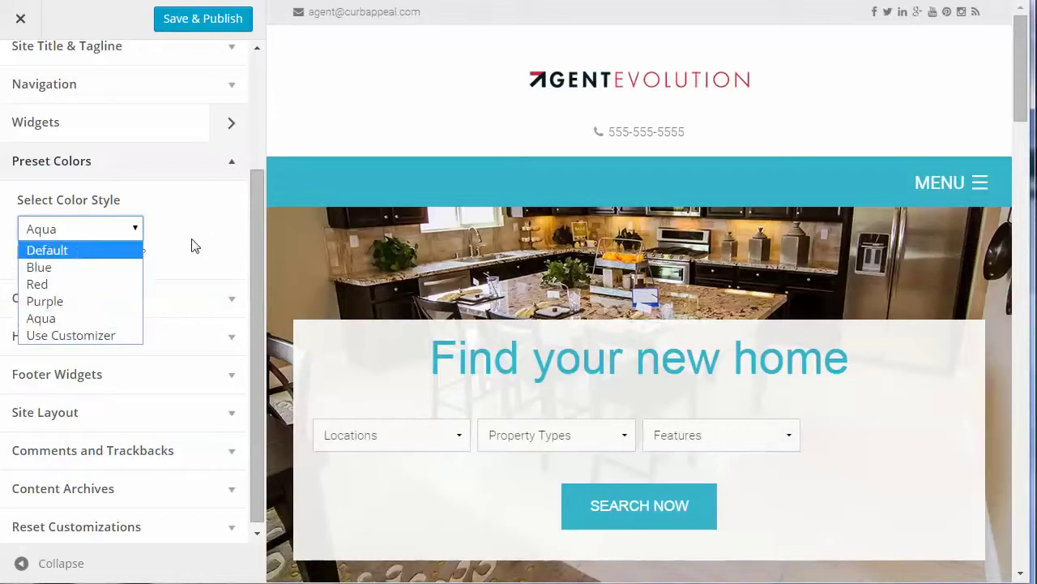
click(66, 335)
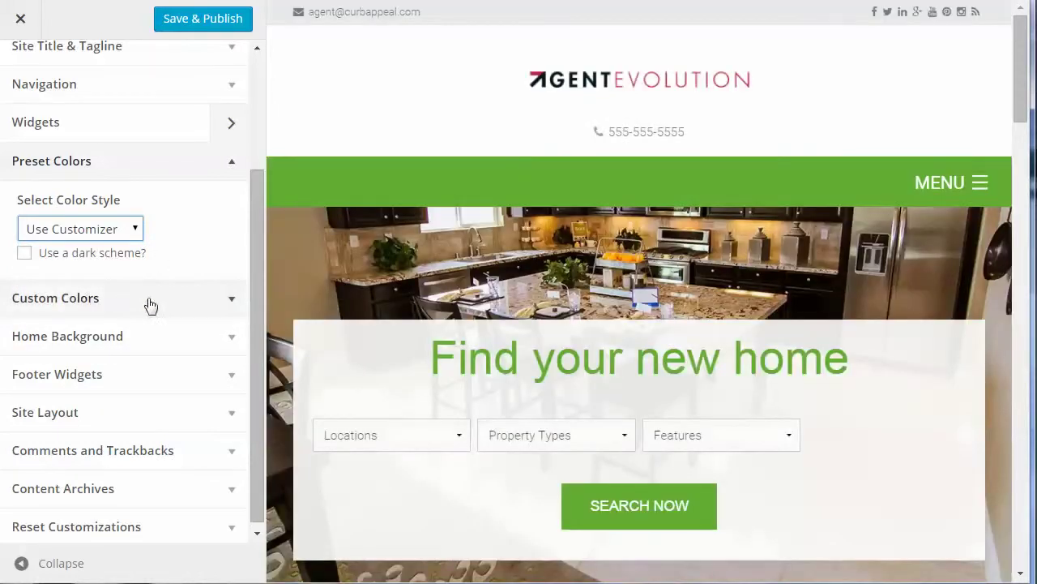
click(230, 302)
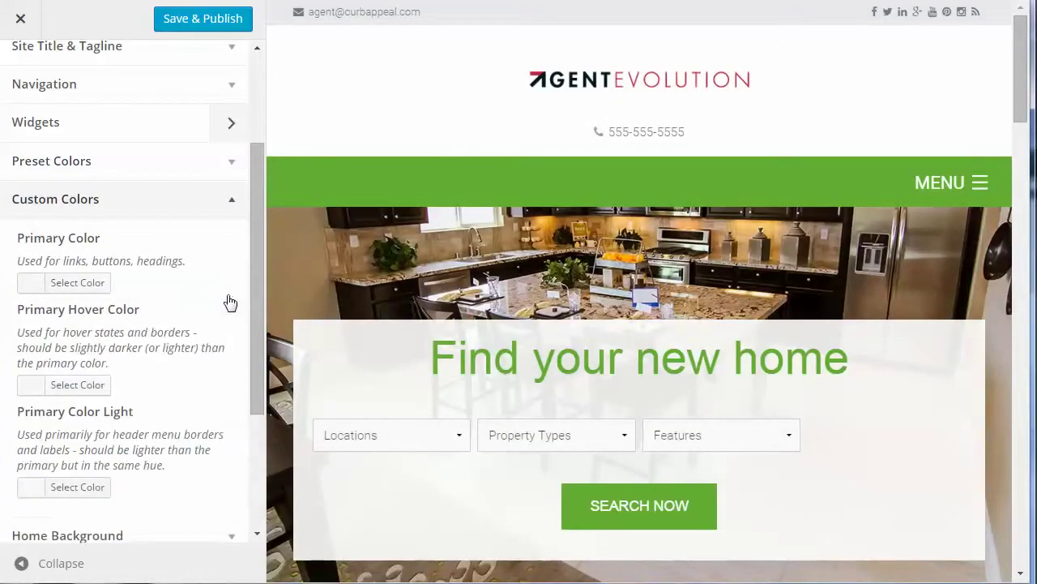
click(33, 284)
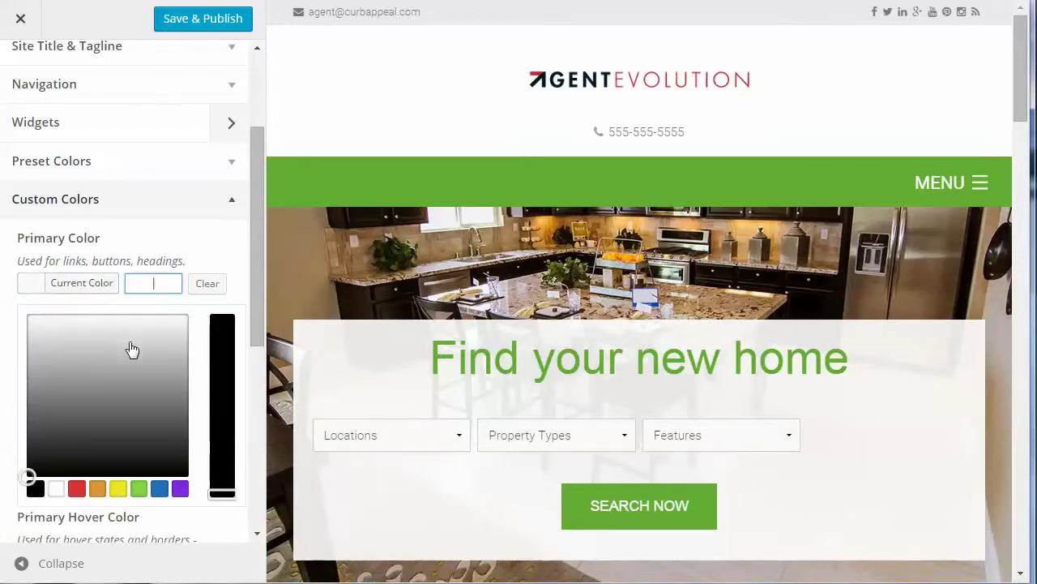
click(118, 489)
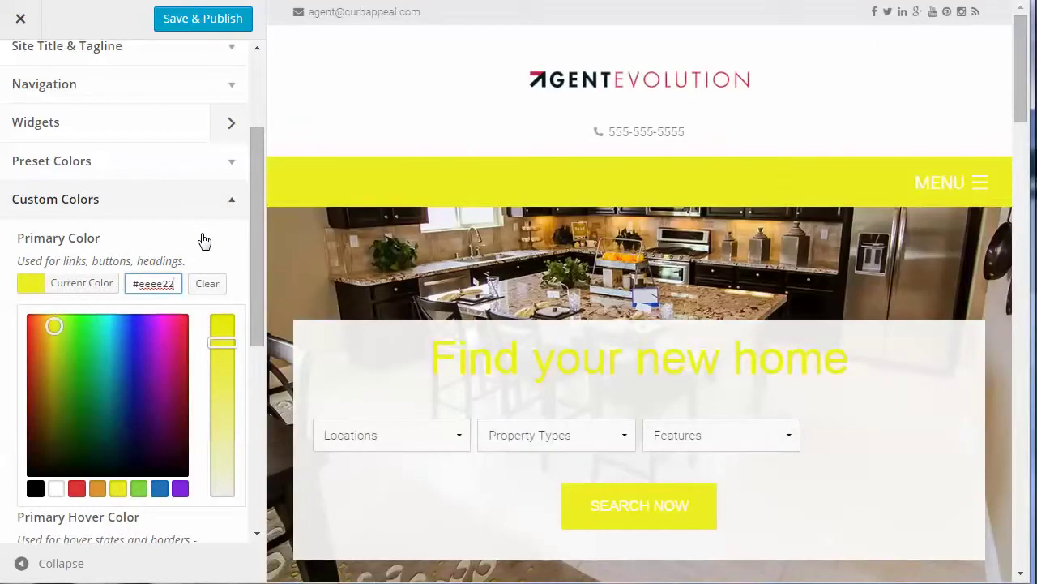
click(200, 285)
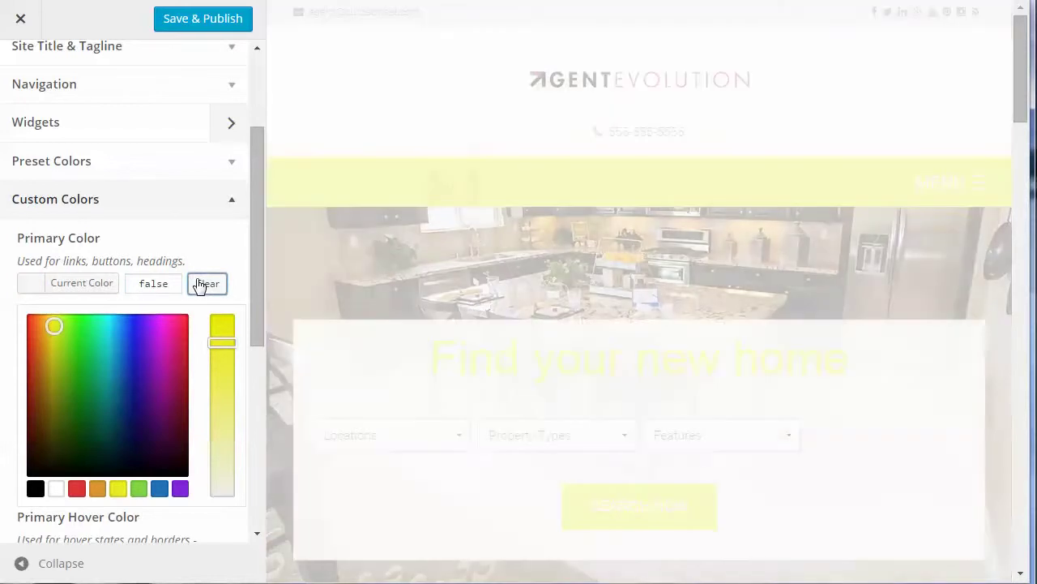
scroll(227, 258, down, 1)
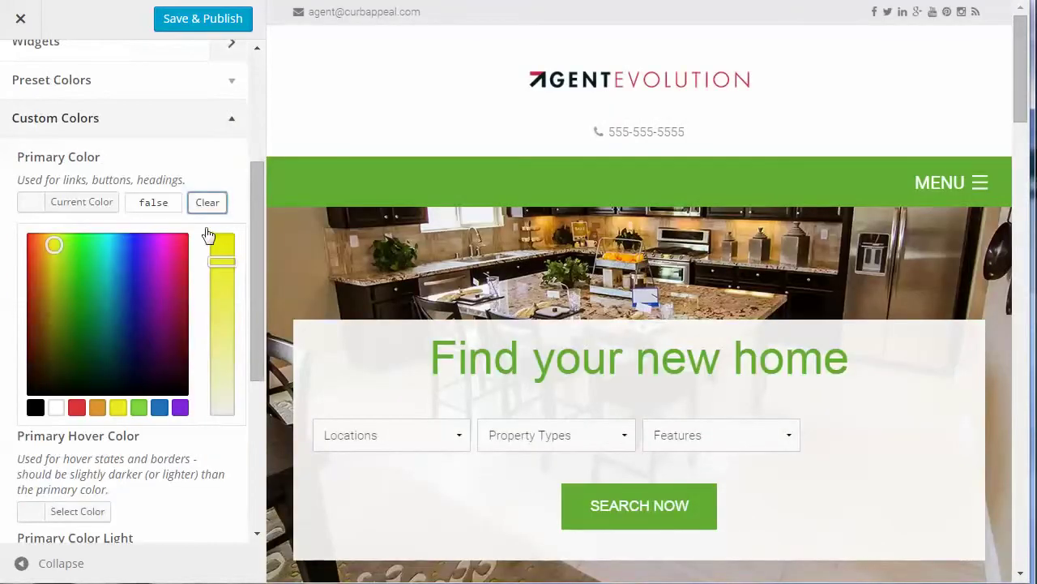
scroll(177, 394, down, 2)
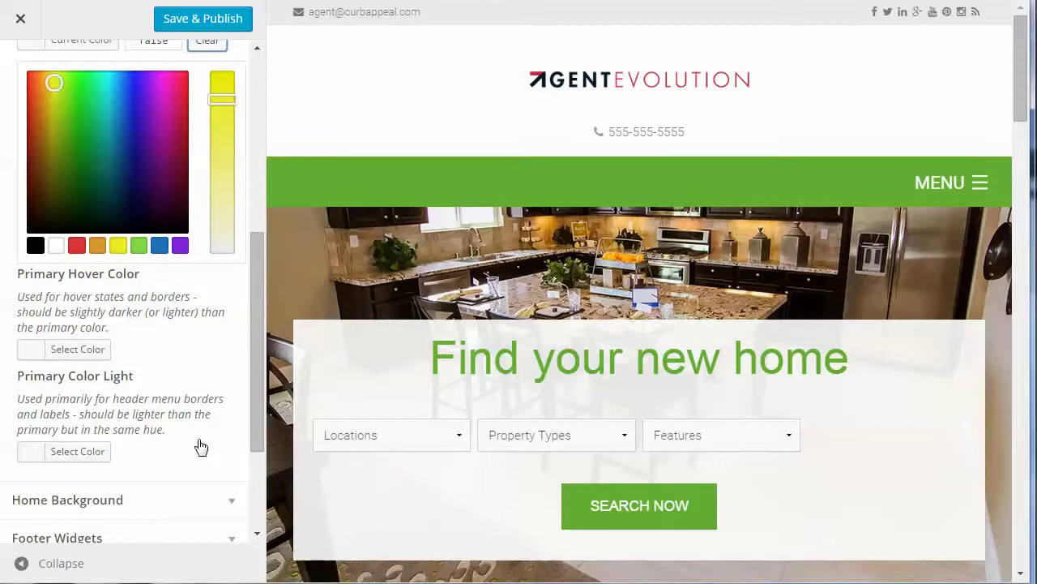
scroll(201, 447, up, 2)
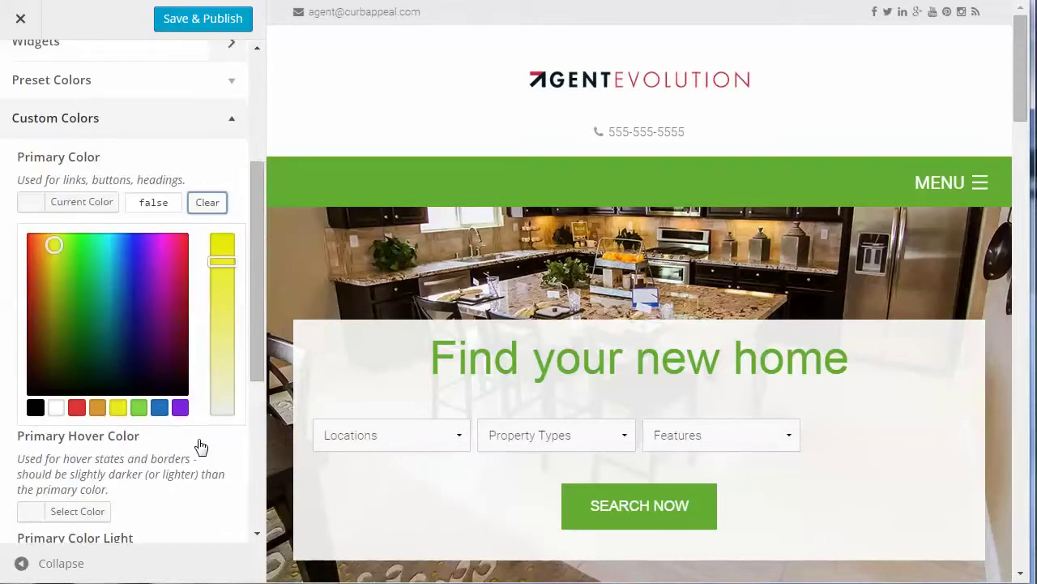
click(237, 124)
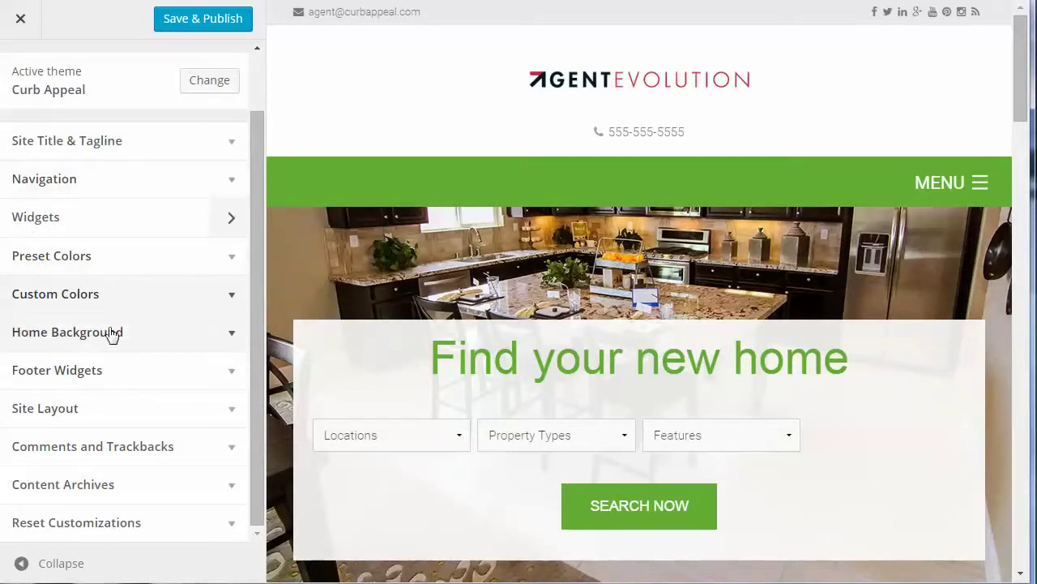
Expand Home Background to view the kitchen photo set as the default background image
click(235, 339)
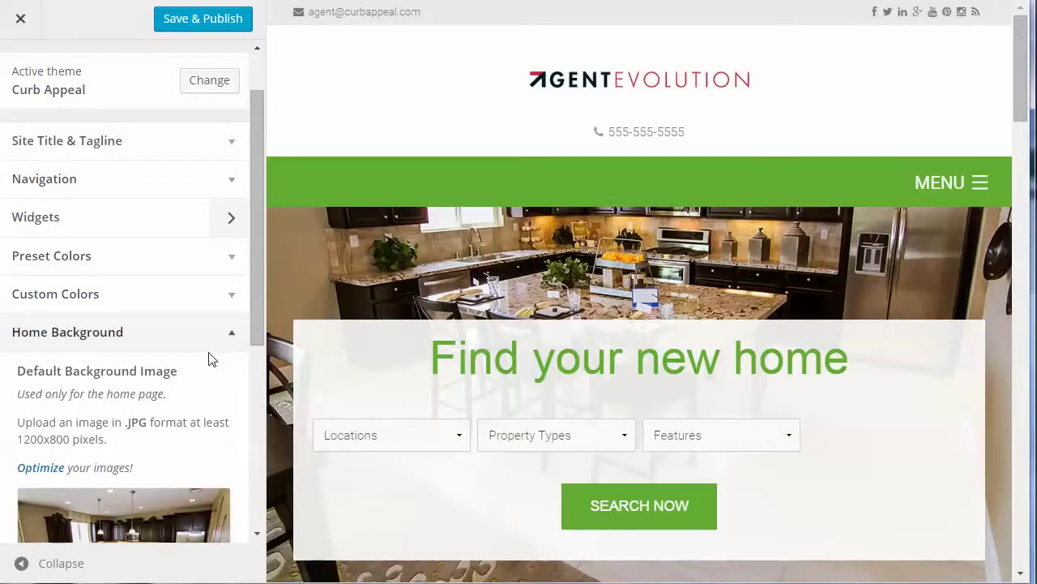
scroll(209, 359, down, 3)
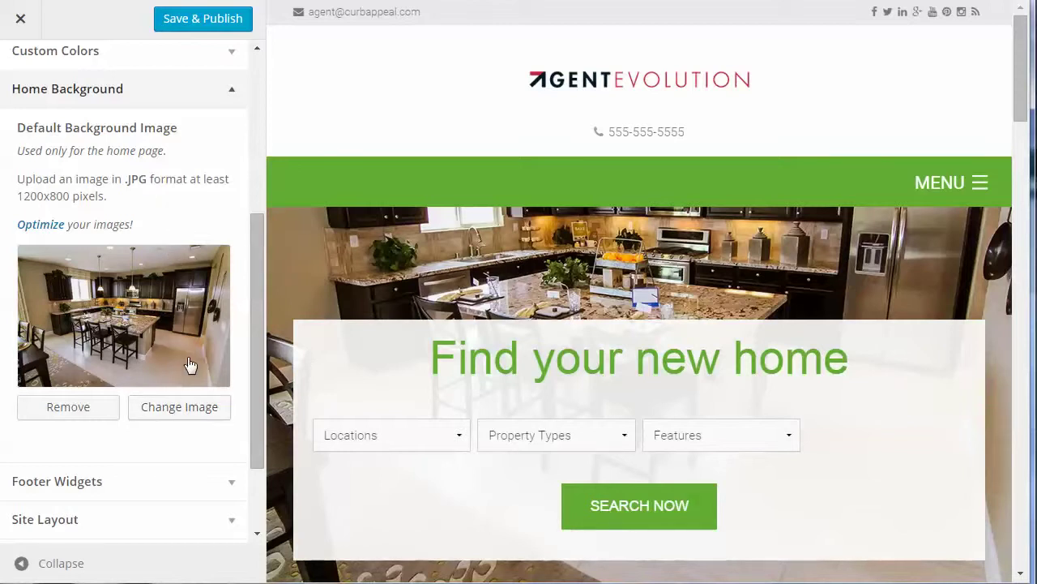
scroll(195, 364, down, 2)
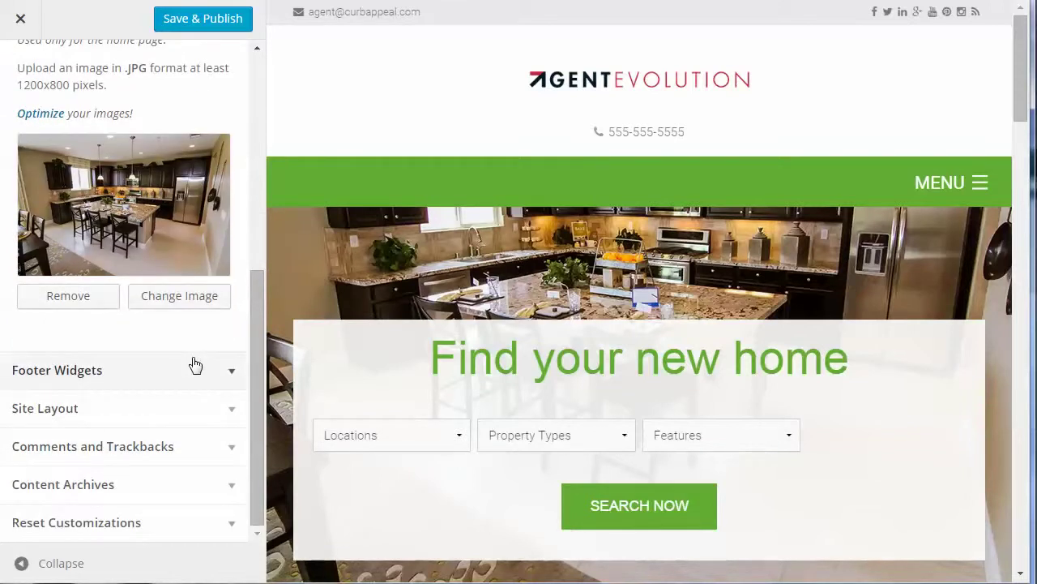
scroll(195, 365, up, 2)
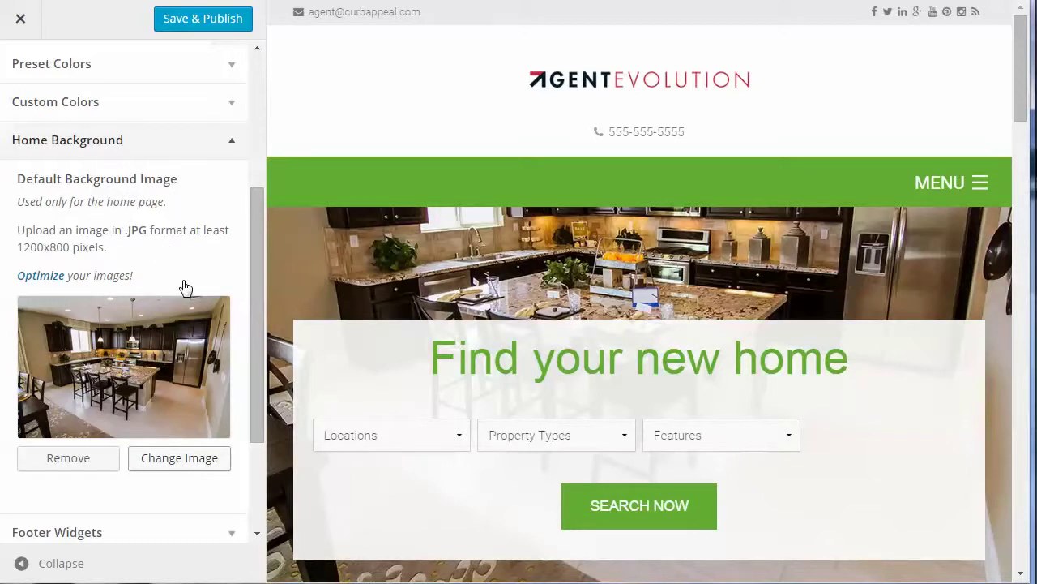
scroll(194, 312, down, 2)
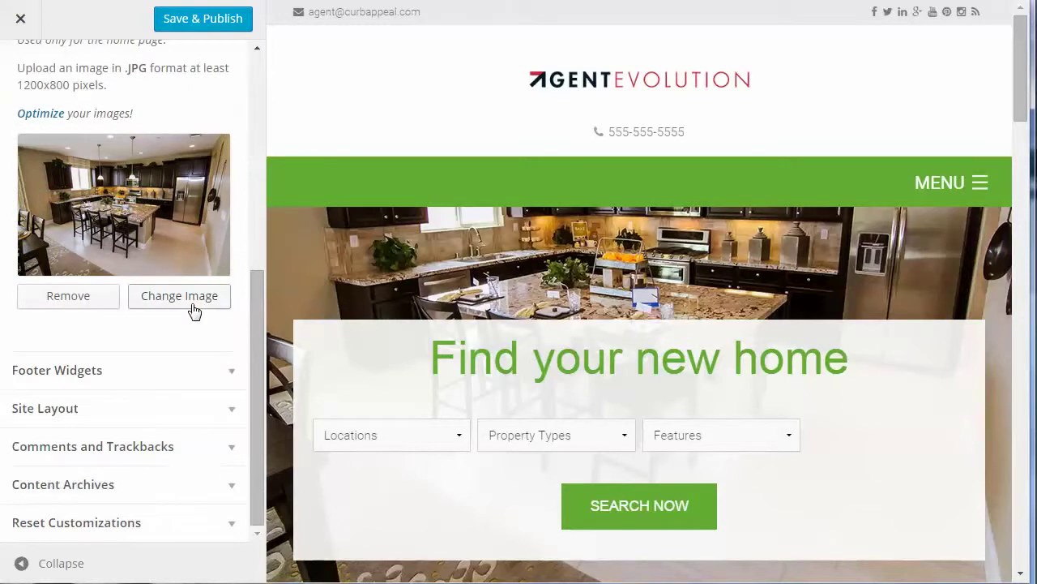
Set Footer Widgets to Four, then change it back to Three columns
click(229, 375)
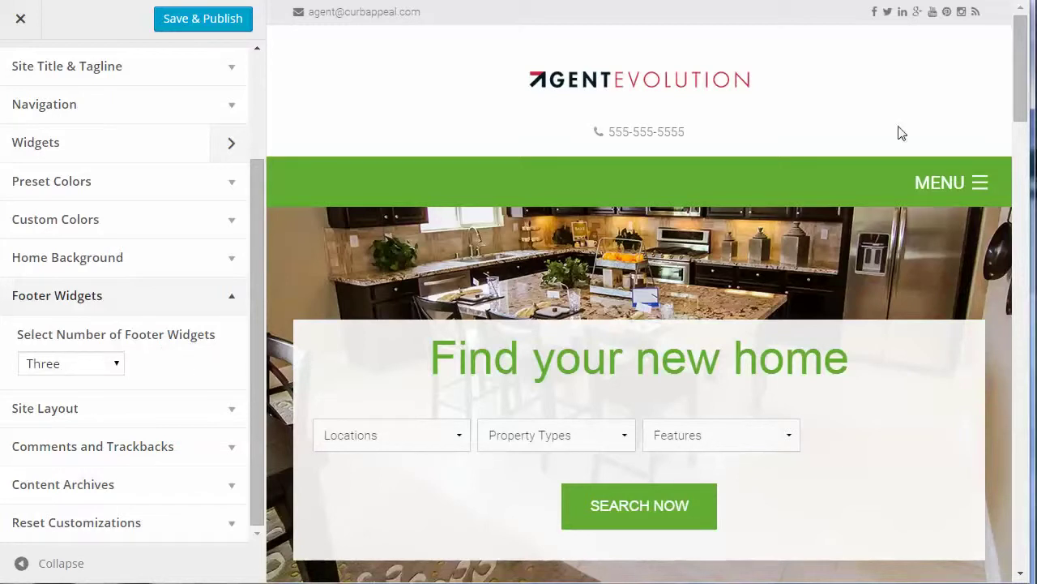
drag(1025, 111, 1027, 559)
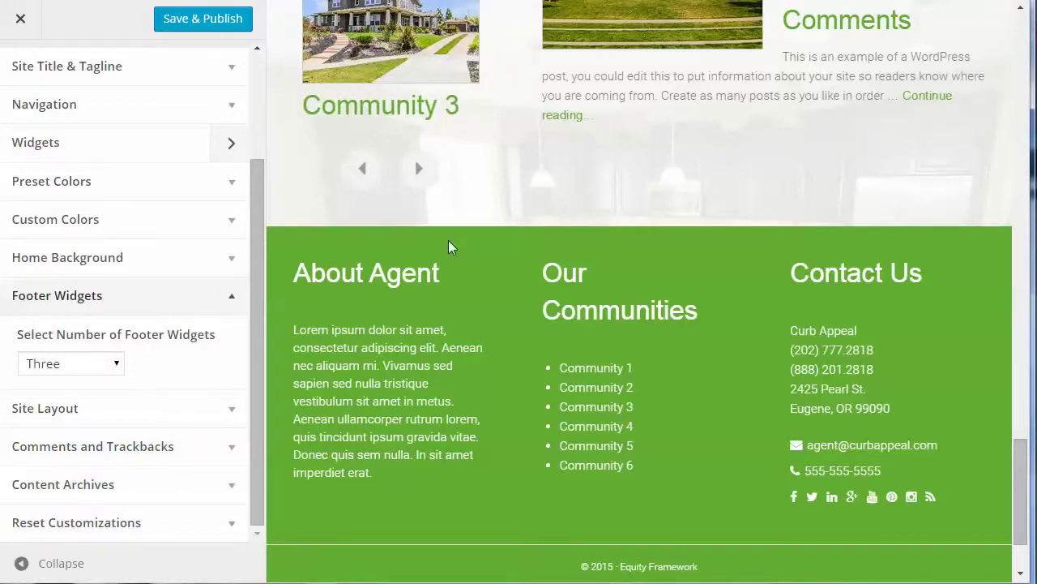
scroll(449, 245, down, 1)
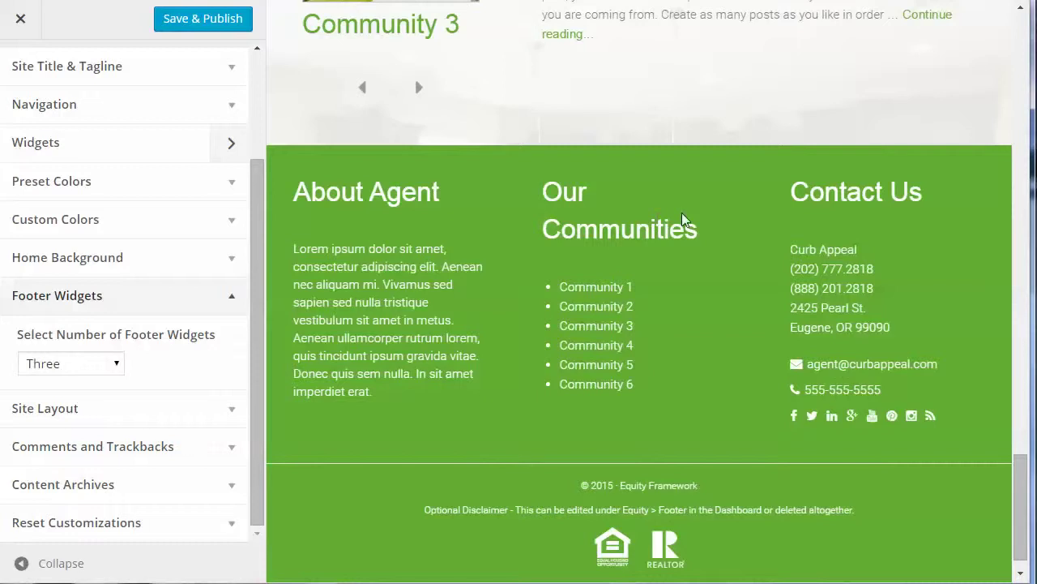
click(71, 366)
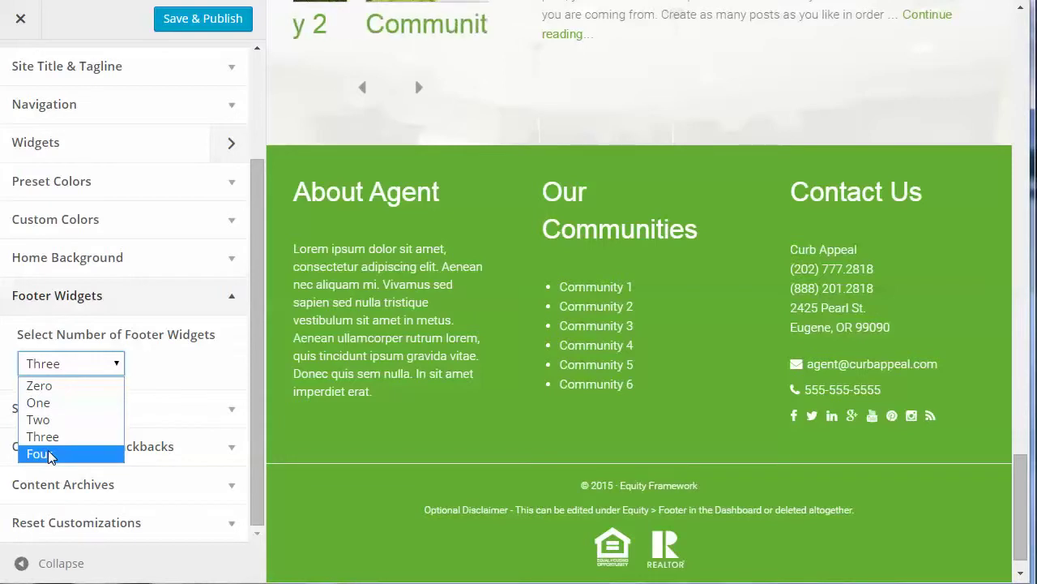
click(50, 456)
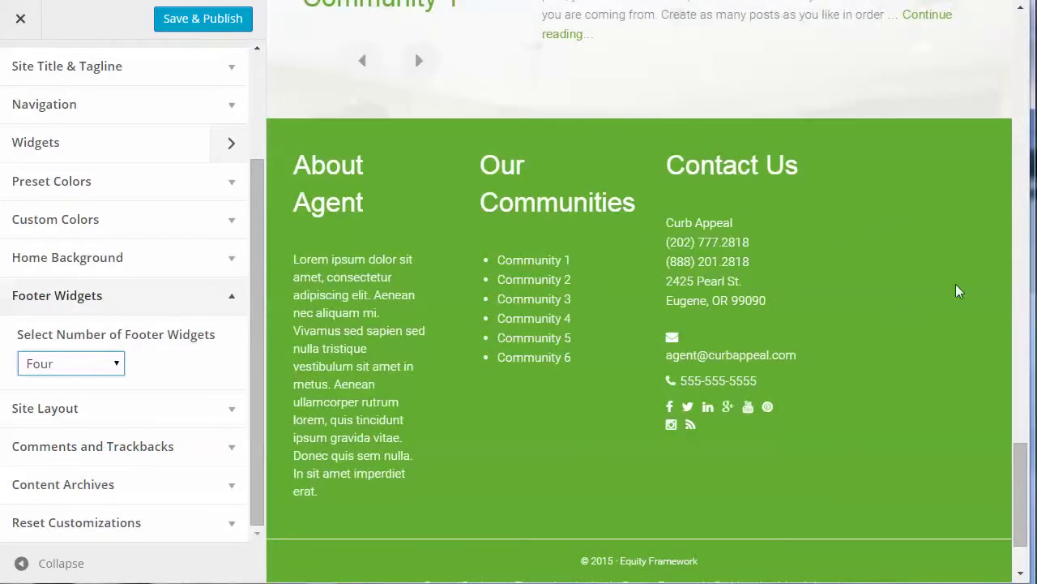
click(66, 365)
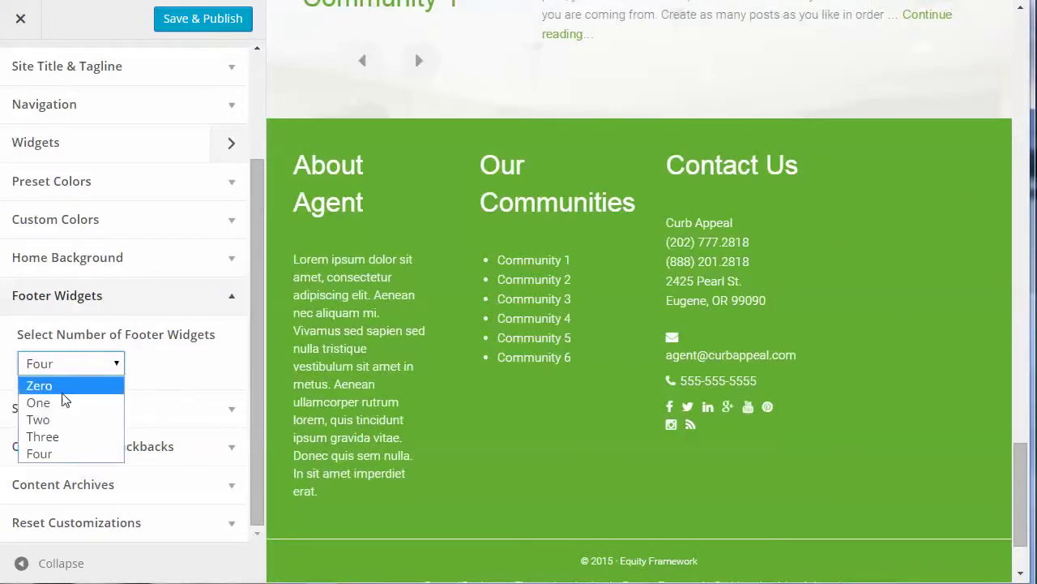
click(44, 433)
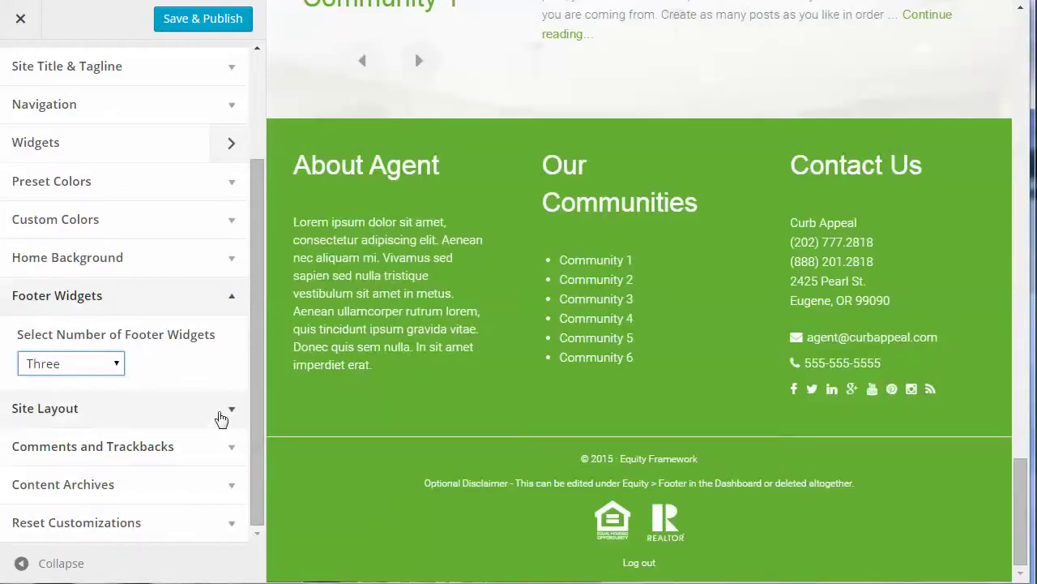
click(230, 410)
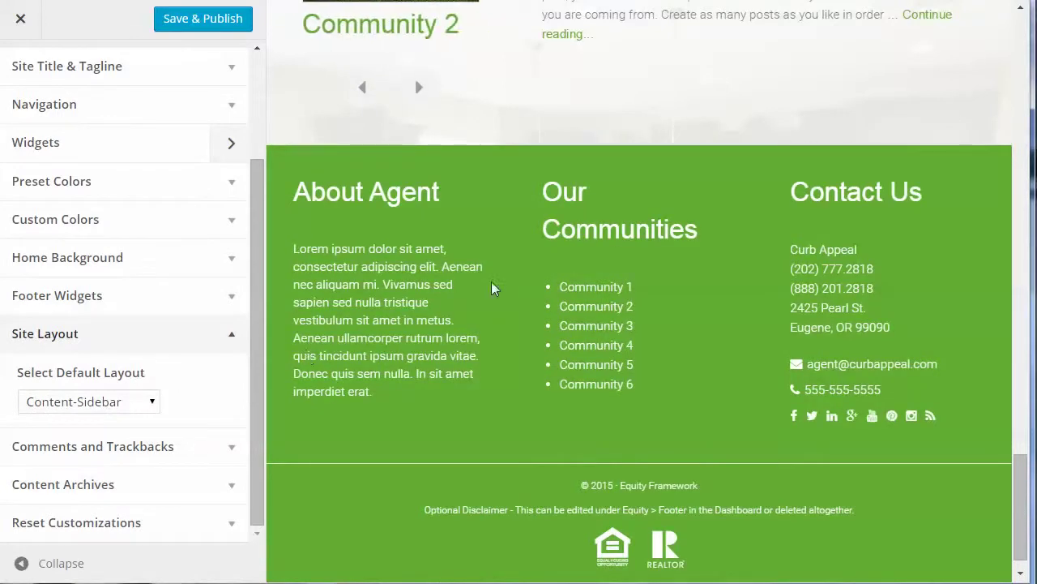
Navigate the preview to the Blog page through the site's MENU
scroll(673, 246, up, 10)
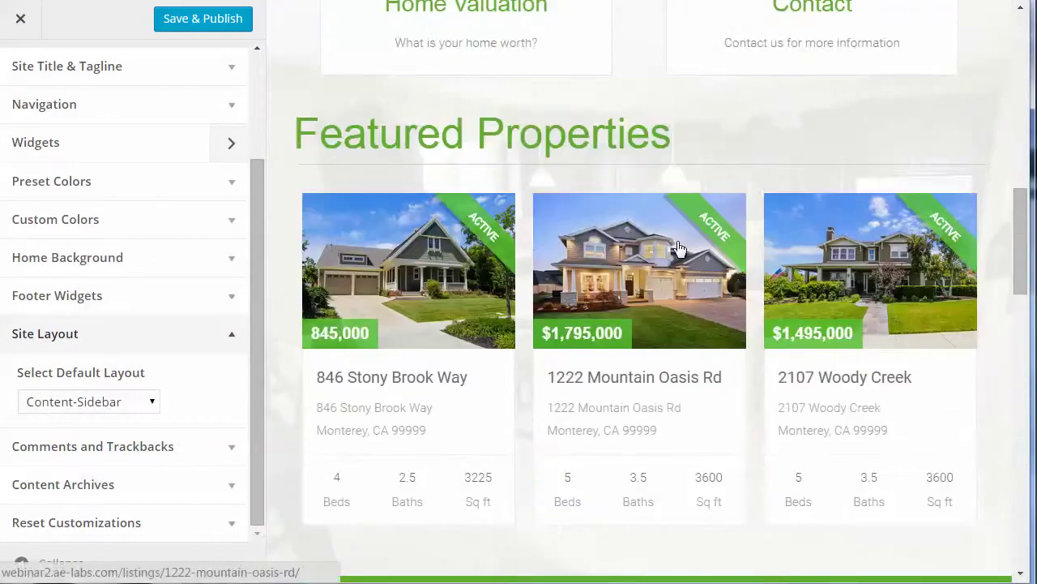
scroll(679, 248, up, 5)
click(959, 184)
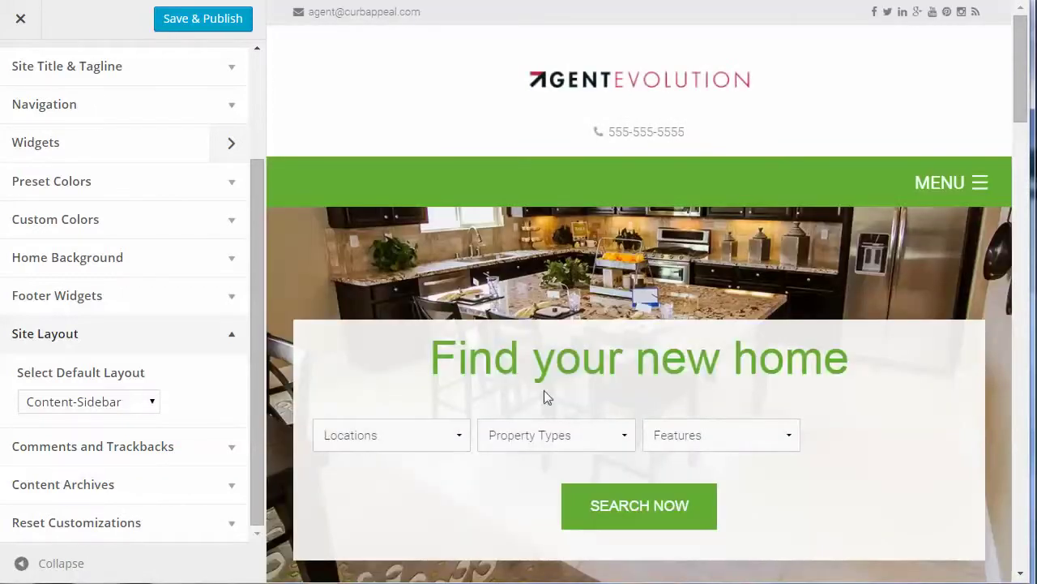
click(933, 184)
click(327, 441)
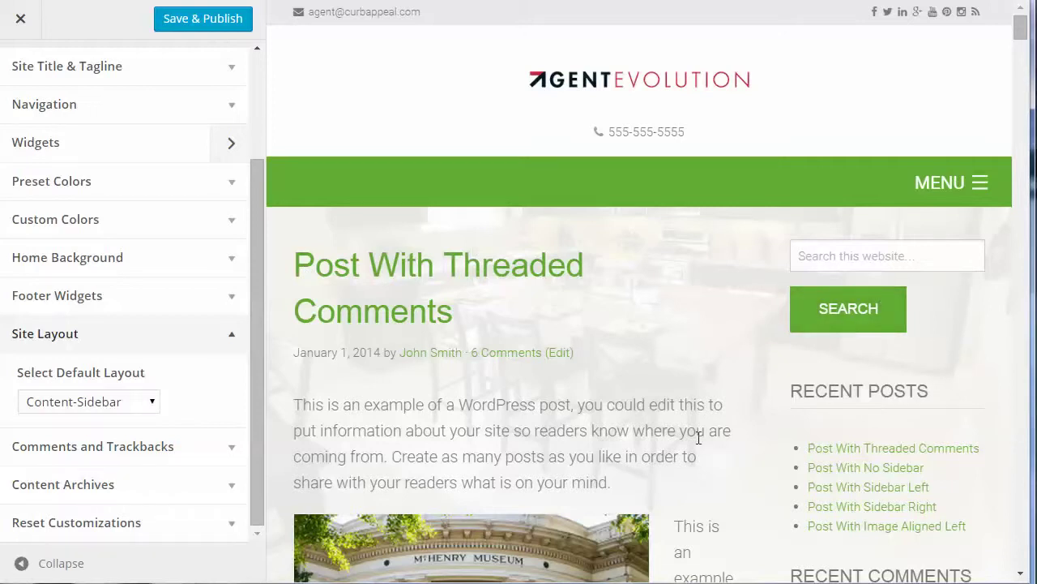
Keep Select Default Layout at Content-Sidebar and collapse Site Layout
click(103, 402)
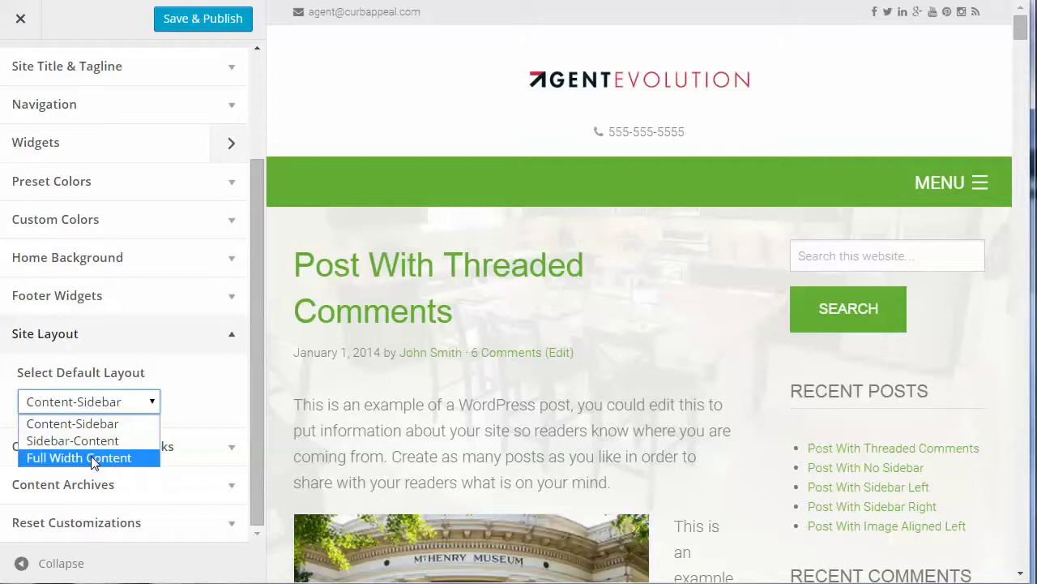
click(209, 390)
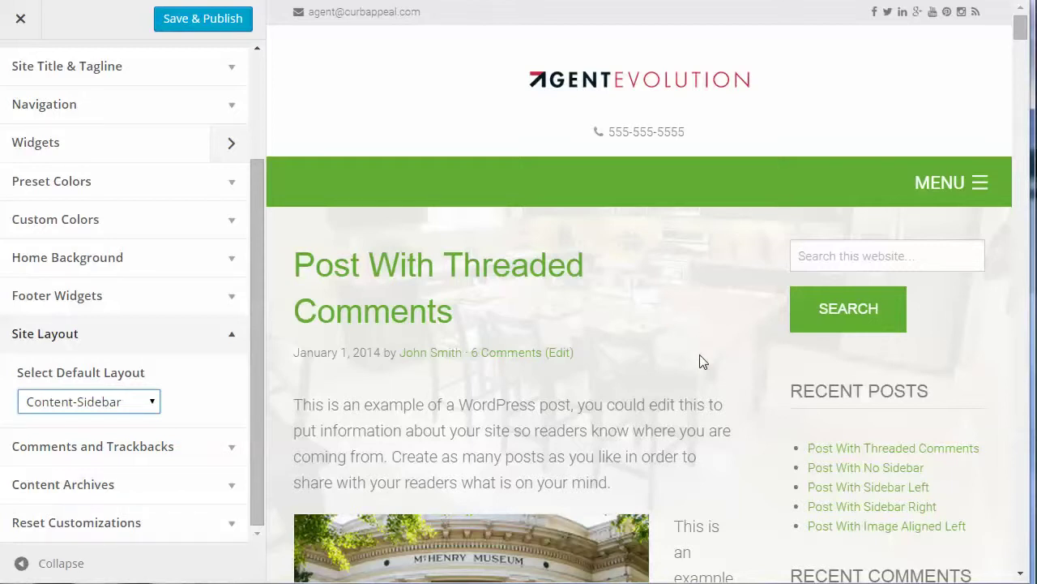
scroll(702, 361, down, 6)
scroll(702, 361, down, 3)
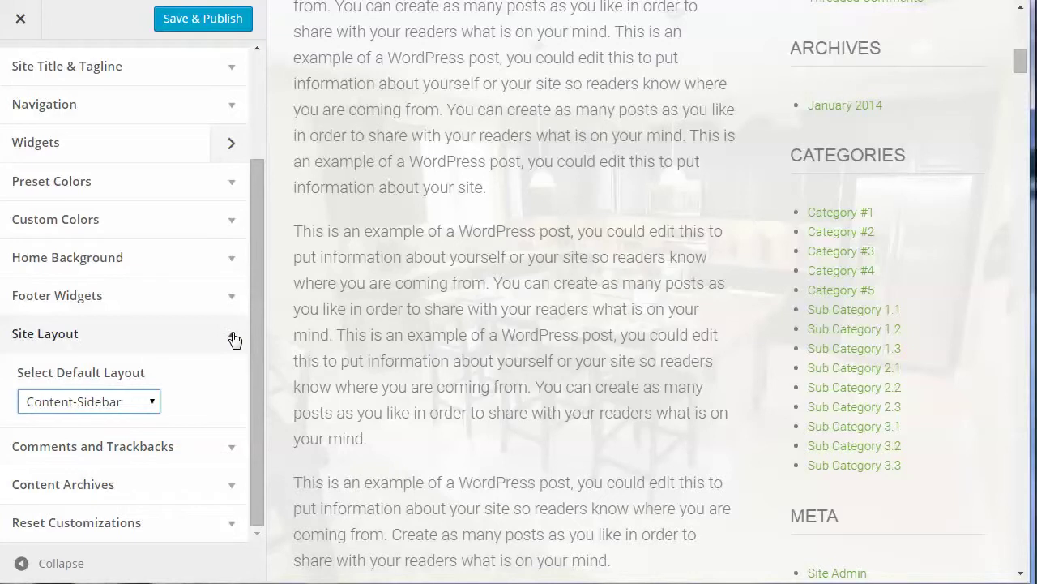
click(231, 335)
Expand Comments and Trackbacks, then Content Archives to view its display settings
click(227, 450)
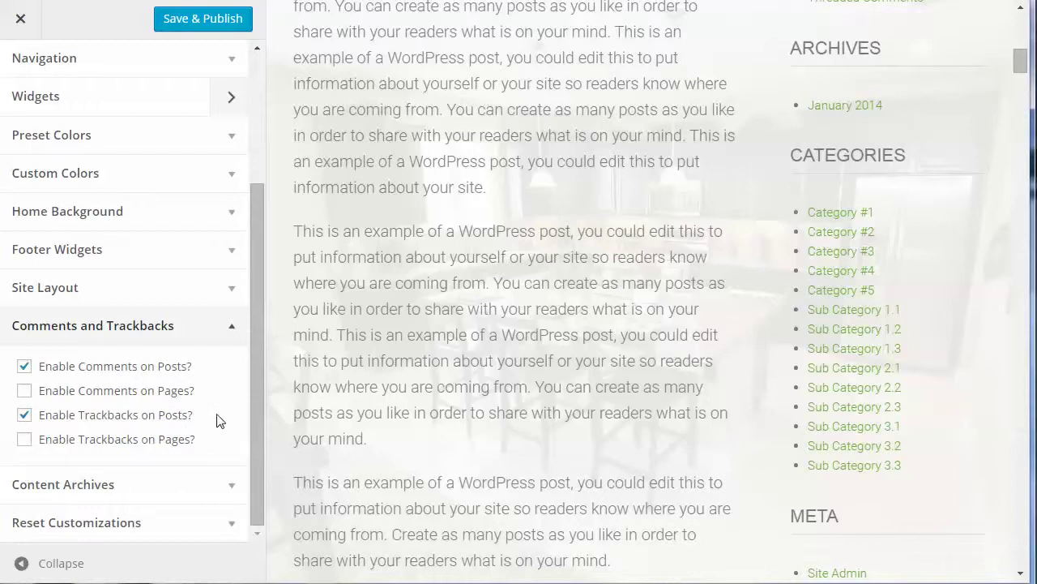
click(232, 485)
scroll(200, 413, down, 2)
Set Content Archives to Display post excerpts
scroll(202, 421, down, 1)
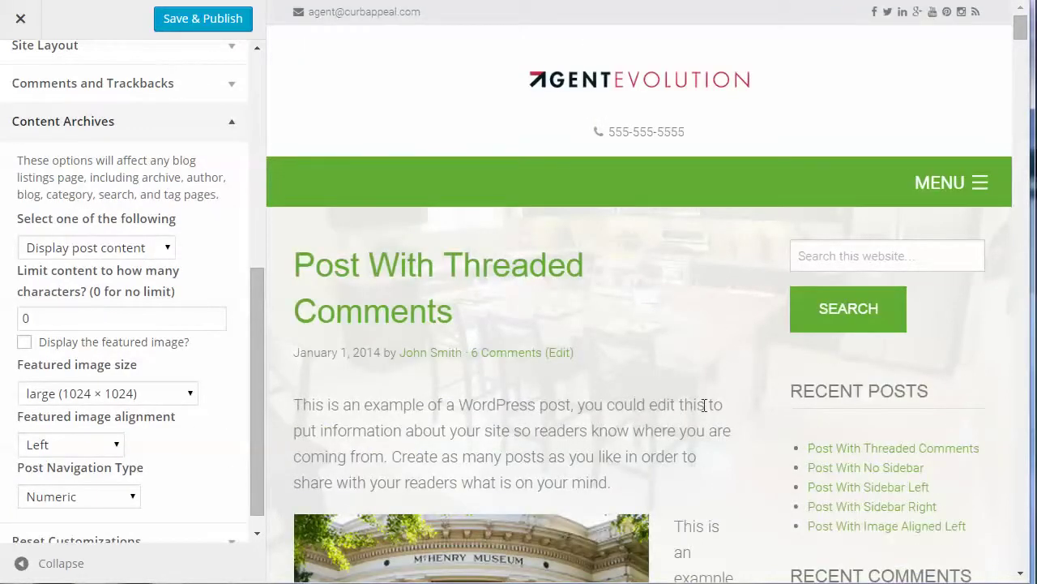
scroll(704, 404, down, 15)
scroll(704, 405, down, 12)
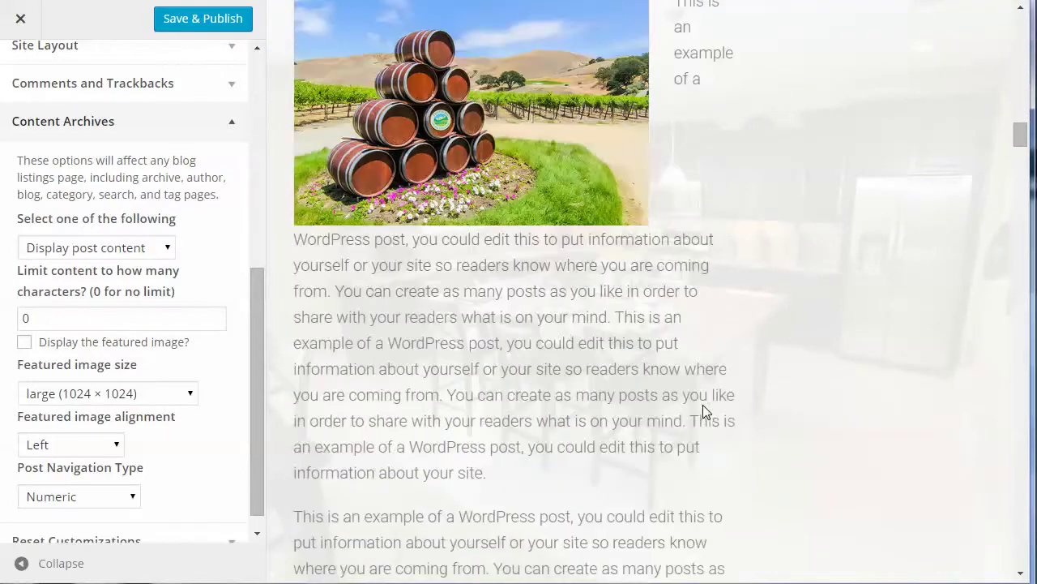
scroll(703, 411, down, 12)
scroll(703, 412, down, 12)
scroll(703, 405, up, 20)
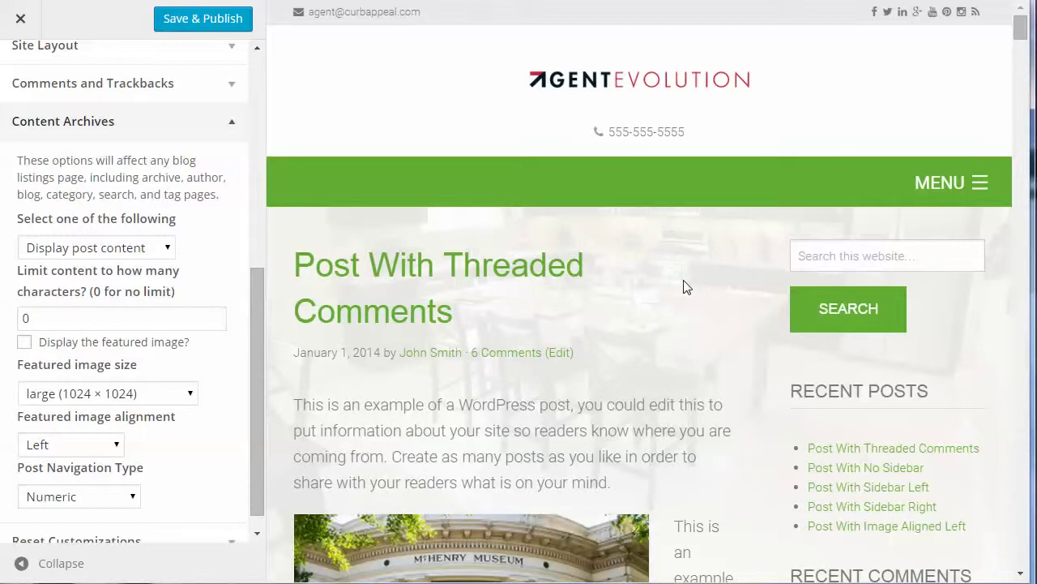
click(123, 252)
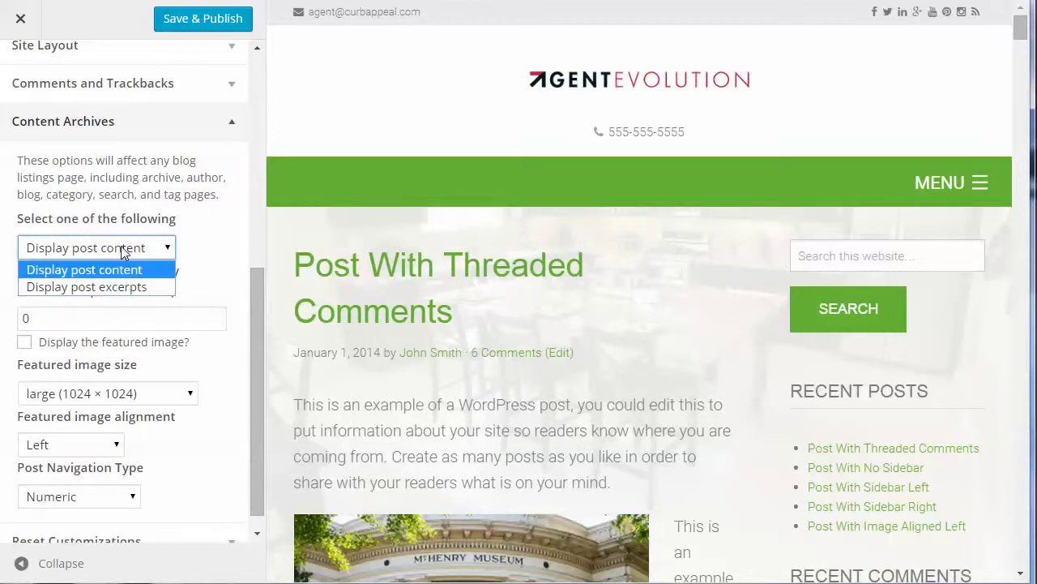
click(113, 287)
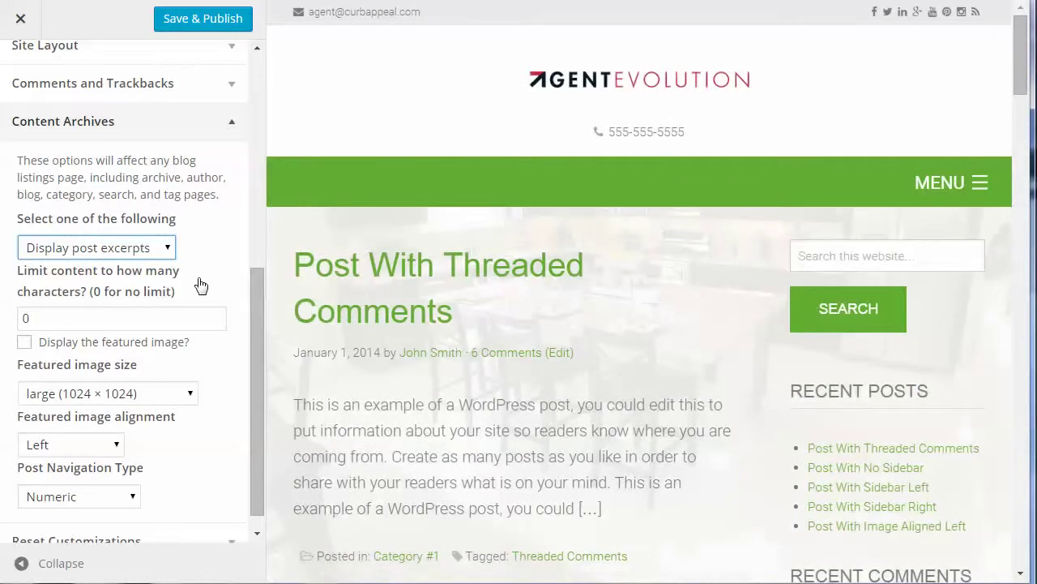
Enable the featured image on archives with size medium (300 × 300)
click(24, 344)
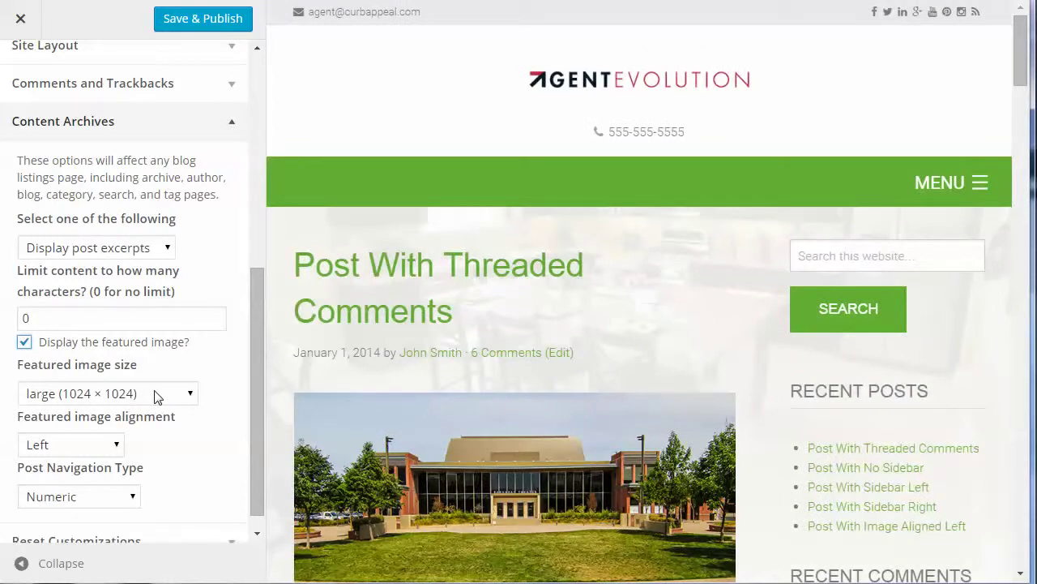
click(156, 395)
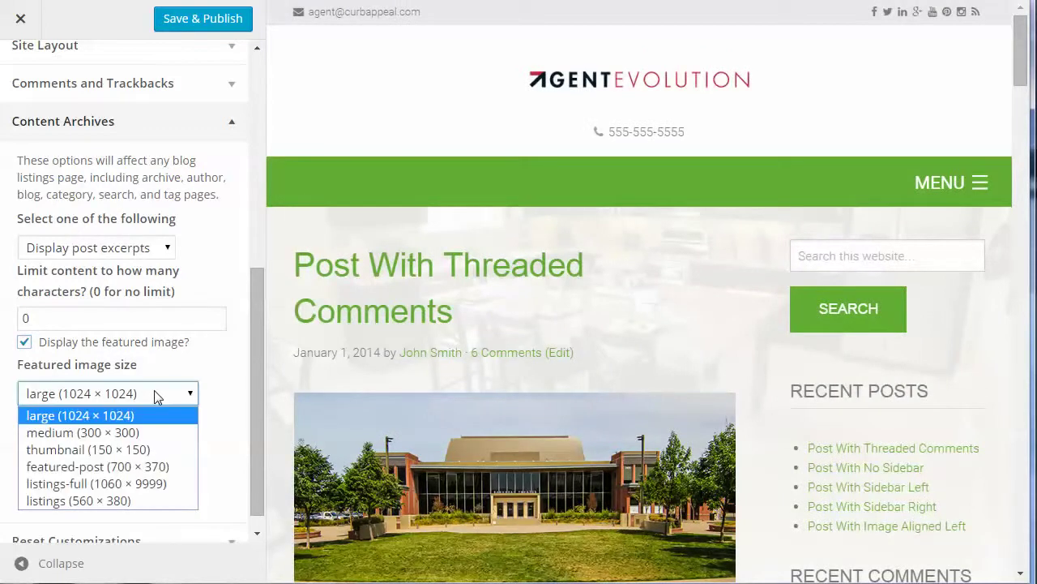
click(141, 436)
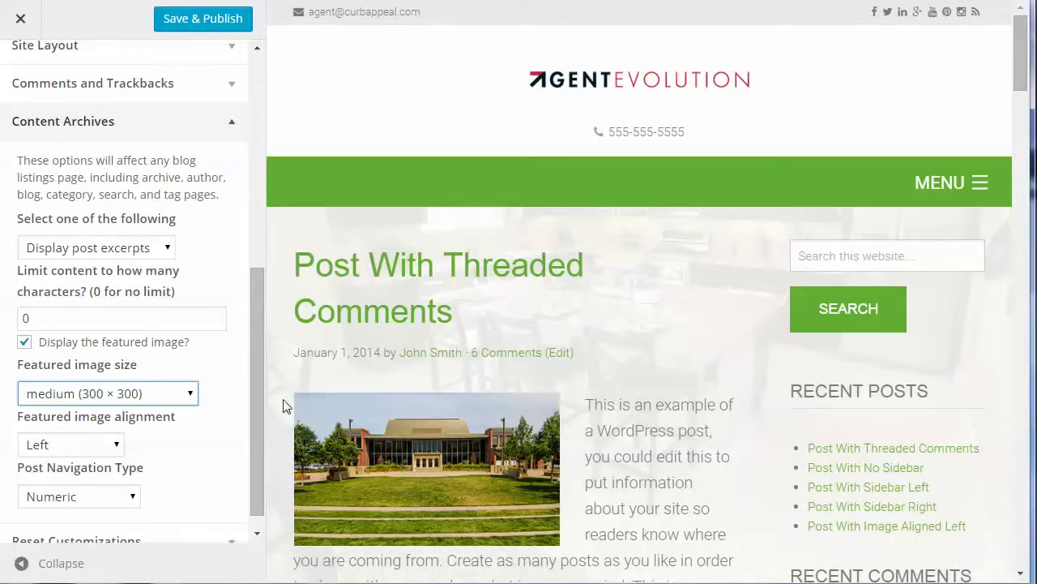
scroll(739, 358, down, 9)
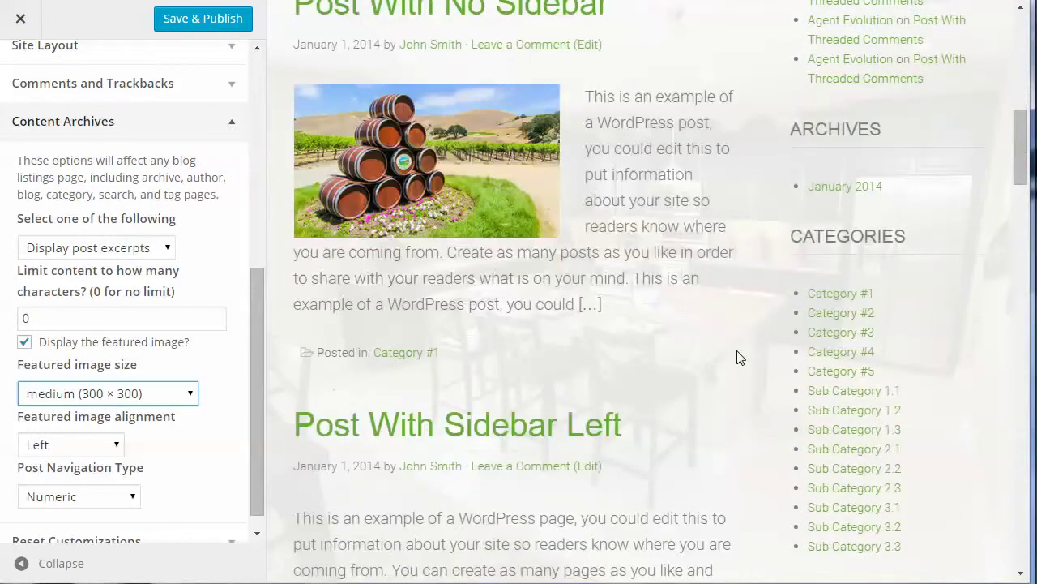
scroll(739, 357, up, 6)
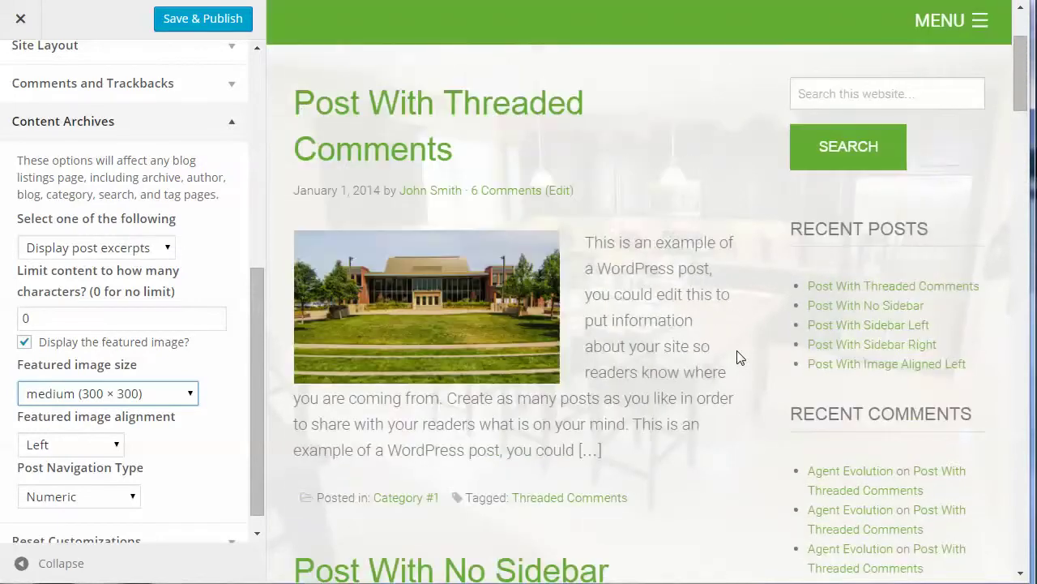
scroll(739, 358, down, 15)
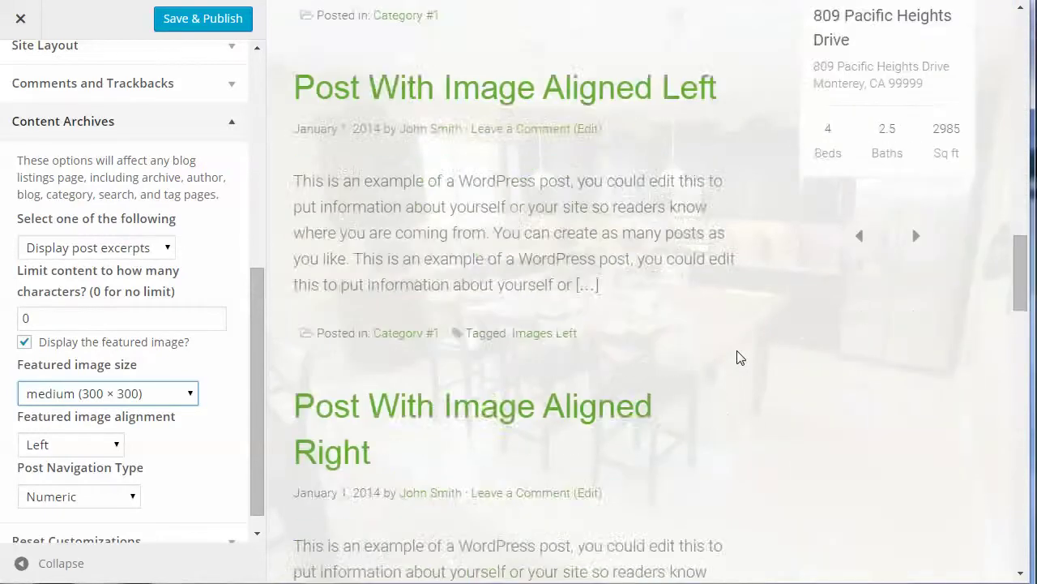
scroll(739, 357, down, 6)
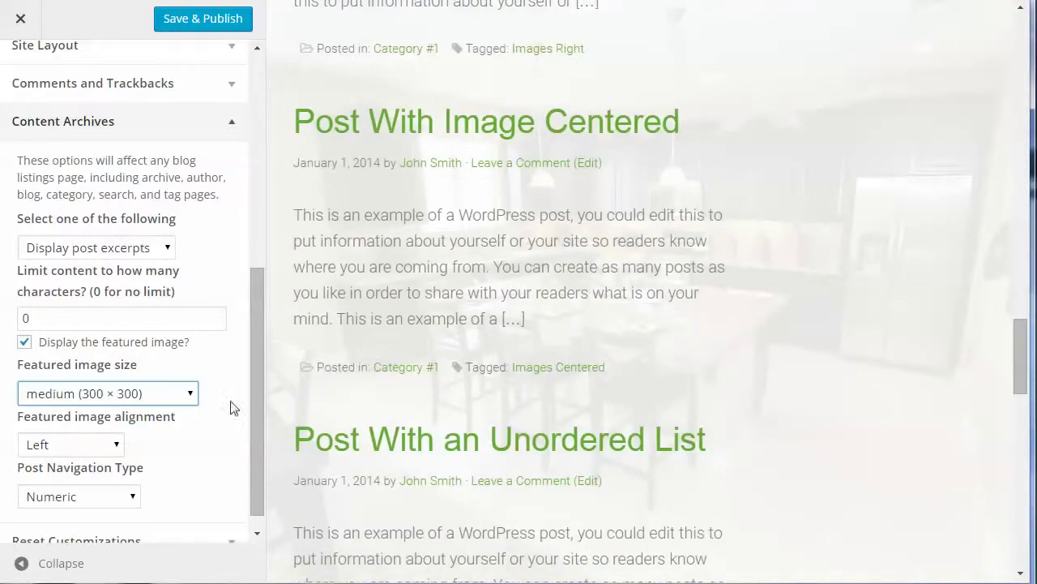
drag(252, 438, 240, 522)
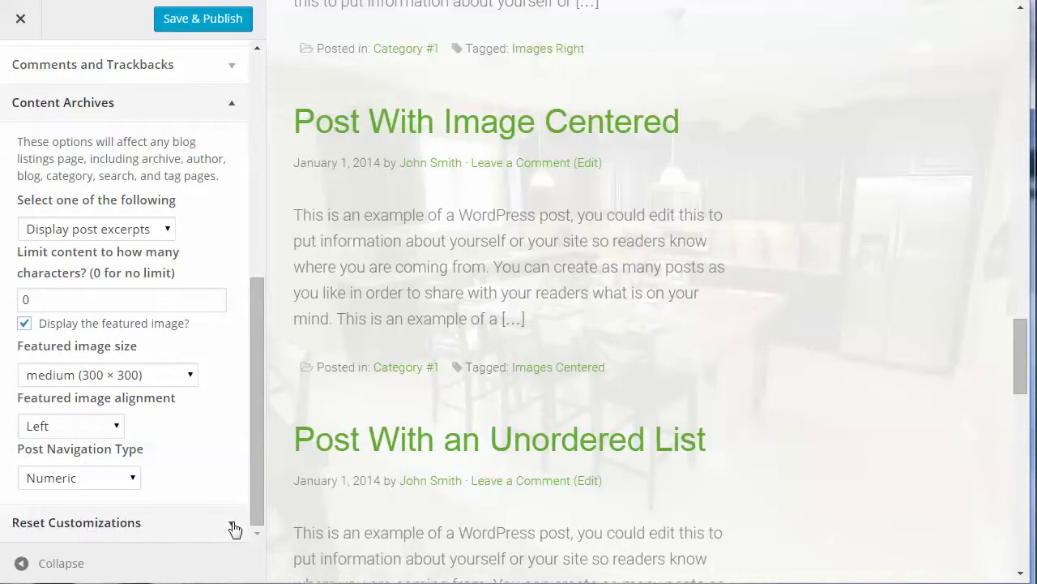
click(235, 528)
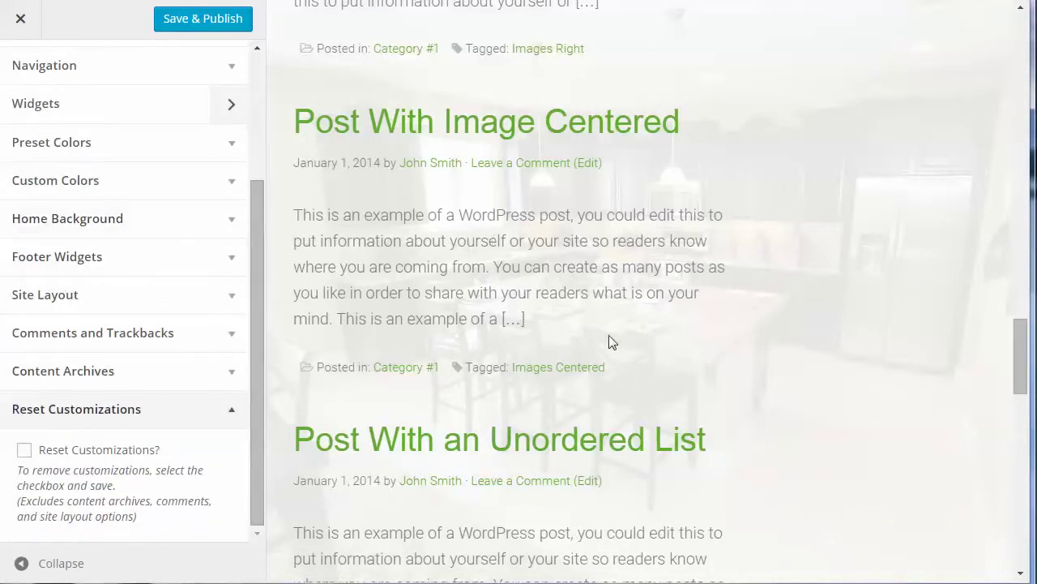
Tick Reset Customizations? and Save & Publish the change
scroll(612, 341, down, 1)
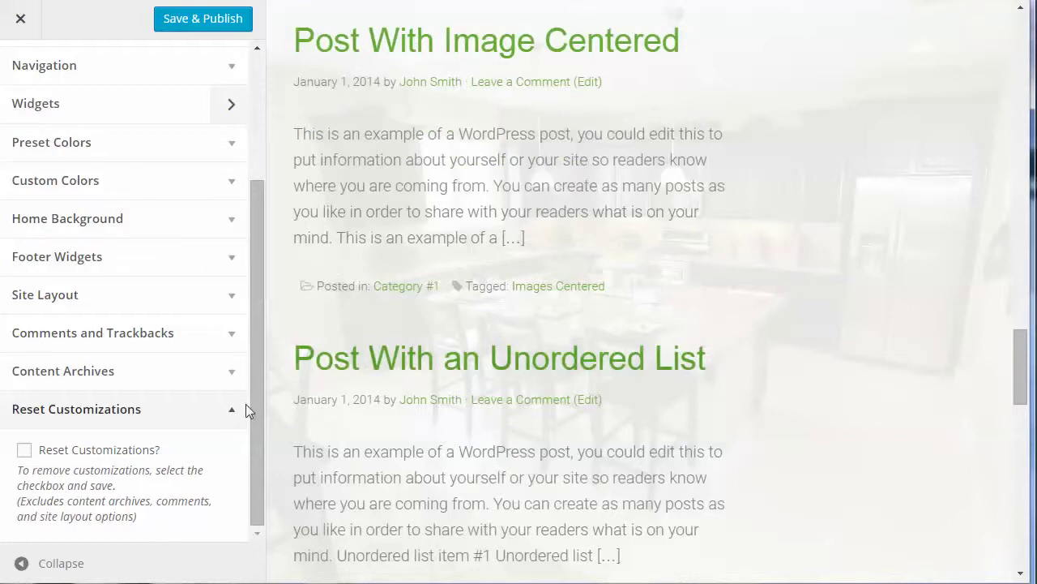
click(24, 449)
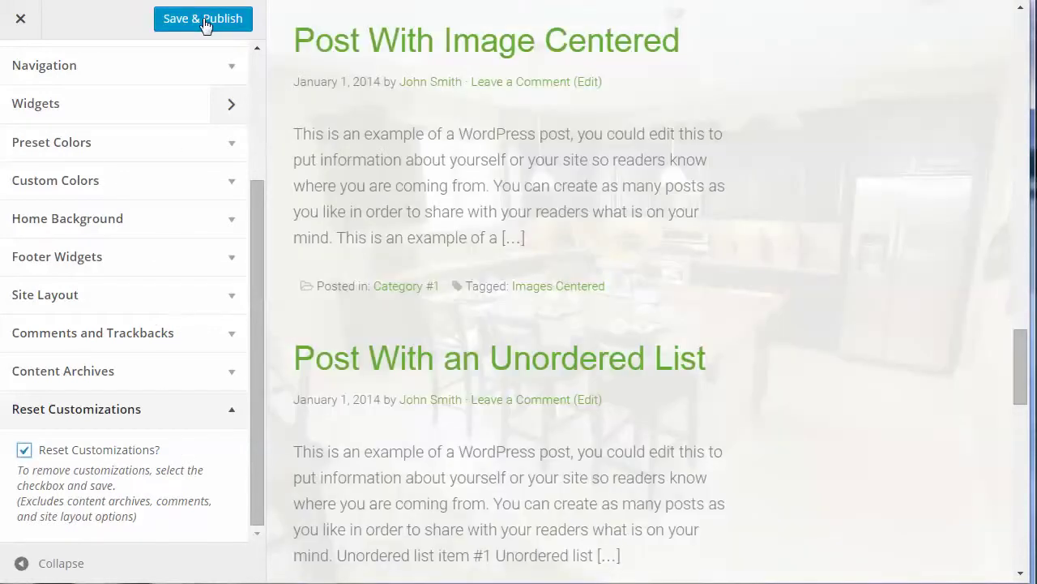
click(205, 24)
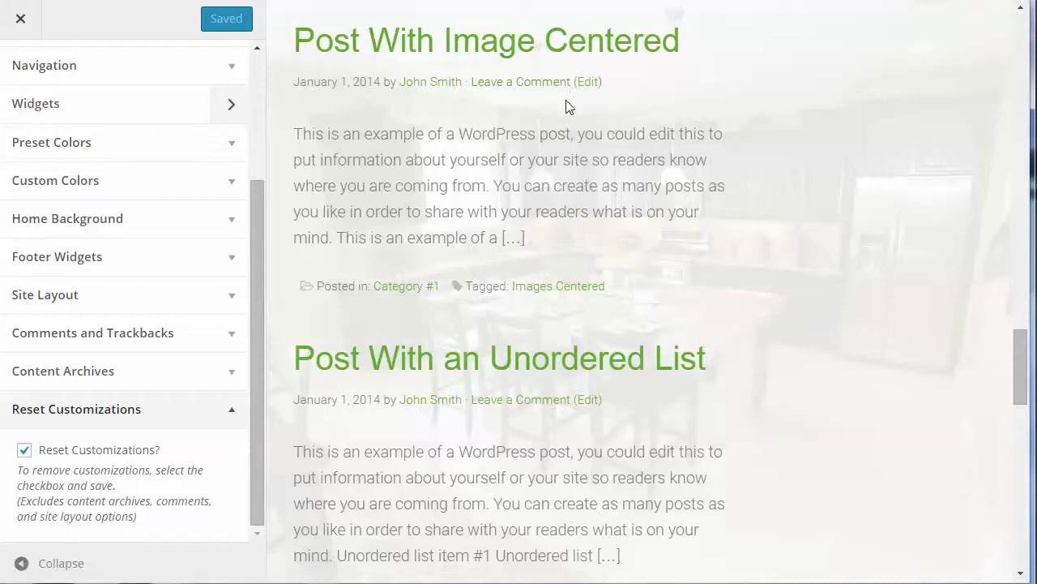
scroll(568, 106, up, 15)
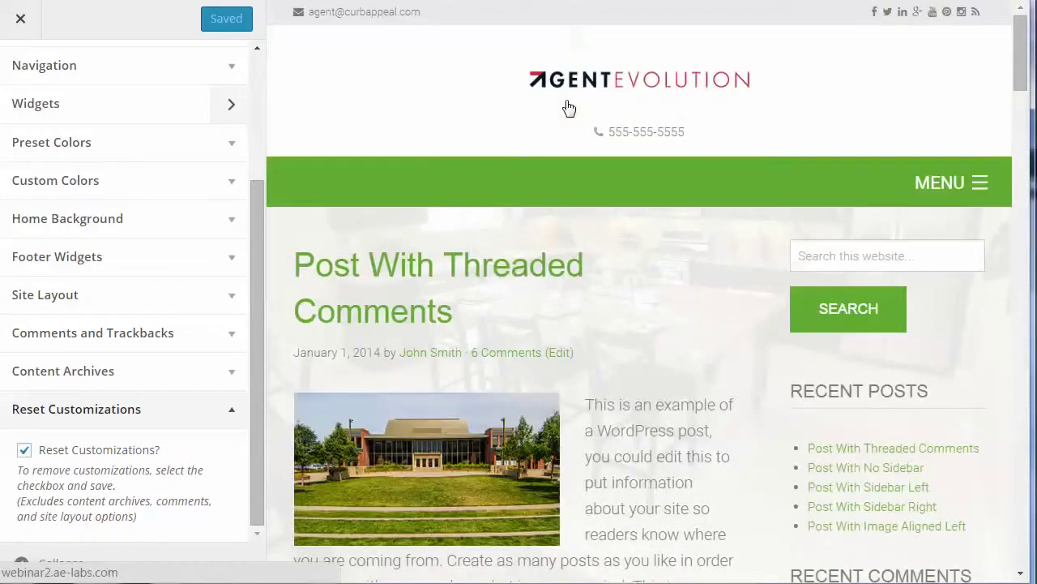
click(574, 91)
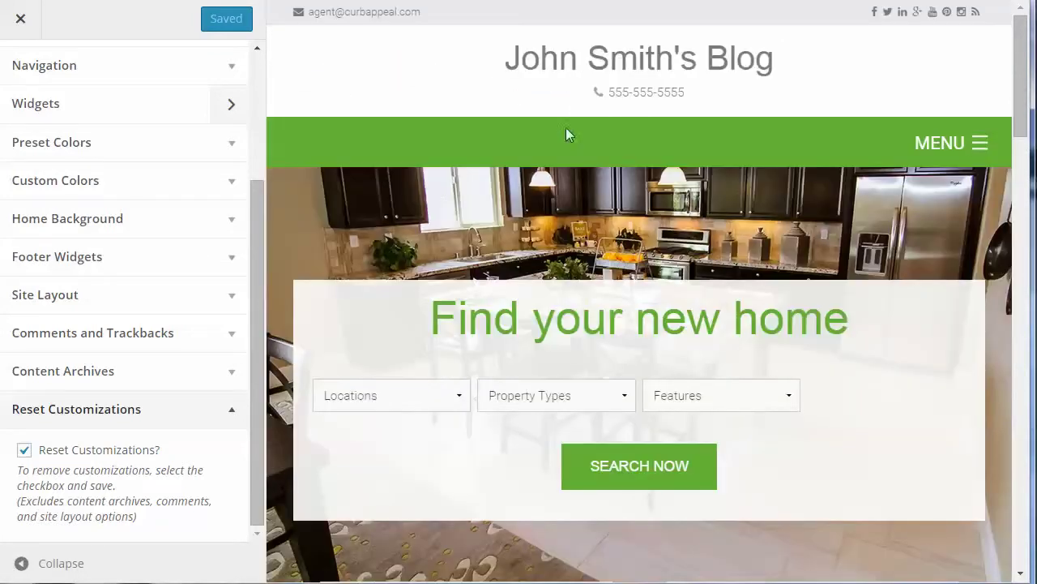
scroll(733, 242, down, 12)
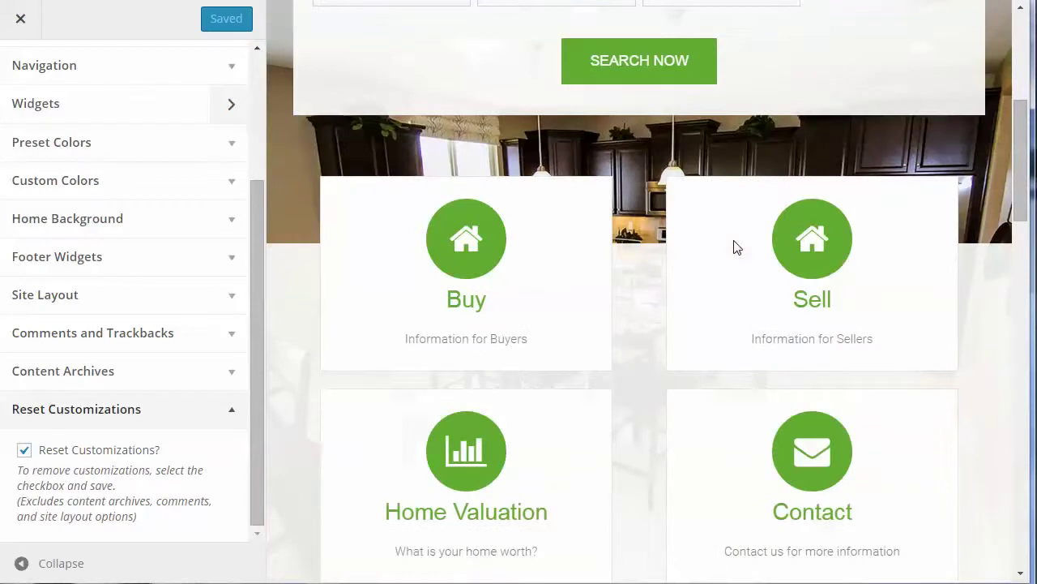
scroll(736, 247, down, 8)
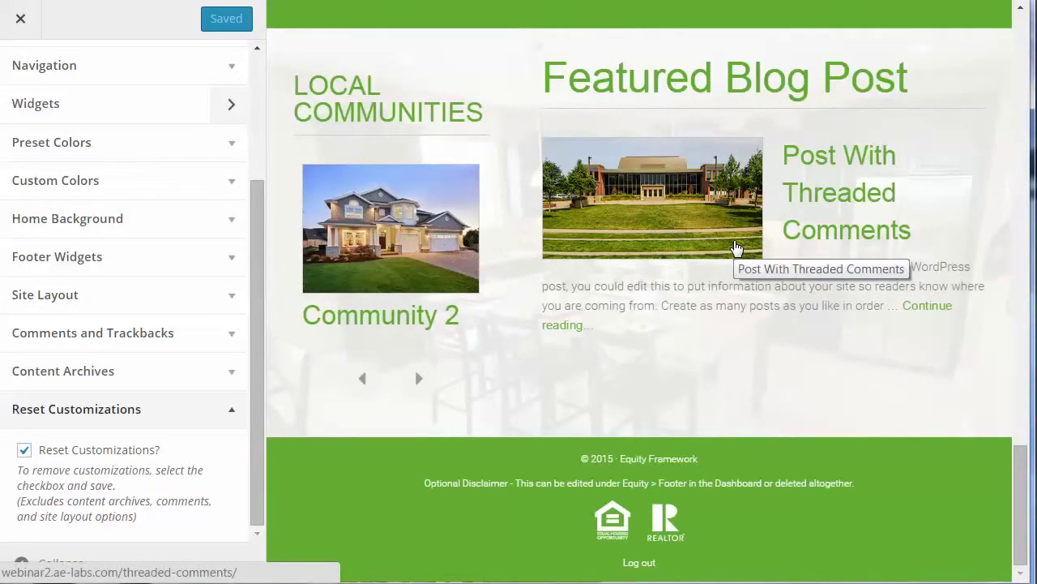
scroll(736, 246, up, 6)
scroll(733, 247, up, 8)
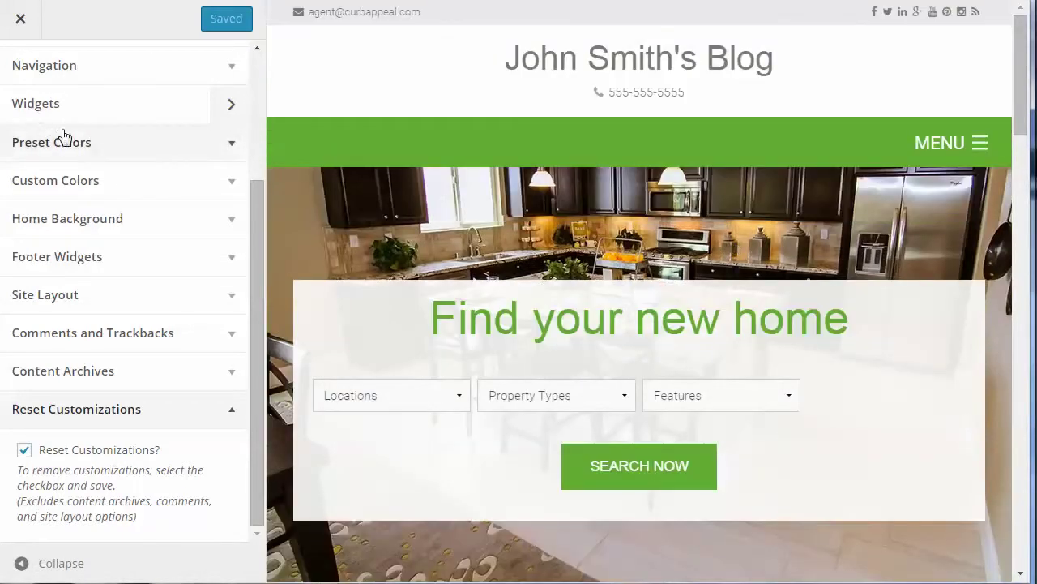
Close the Customizer and point out the disclaimer line in the live site's footer
click(16, 33)
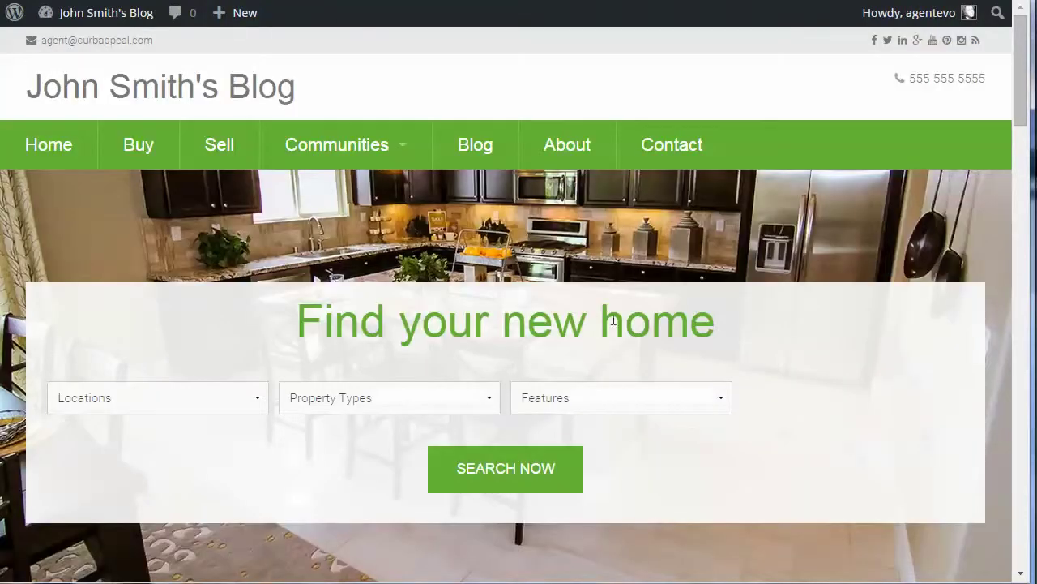
scroll(625, 333, down, 15)
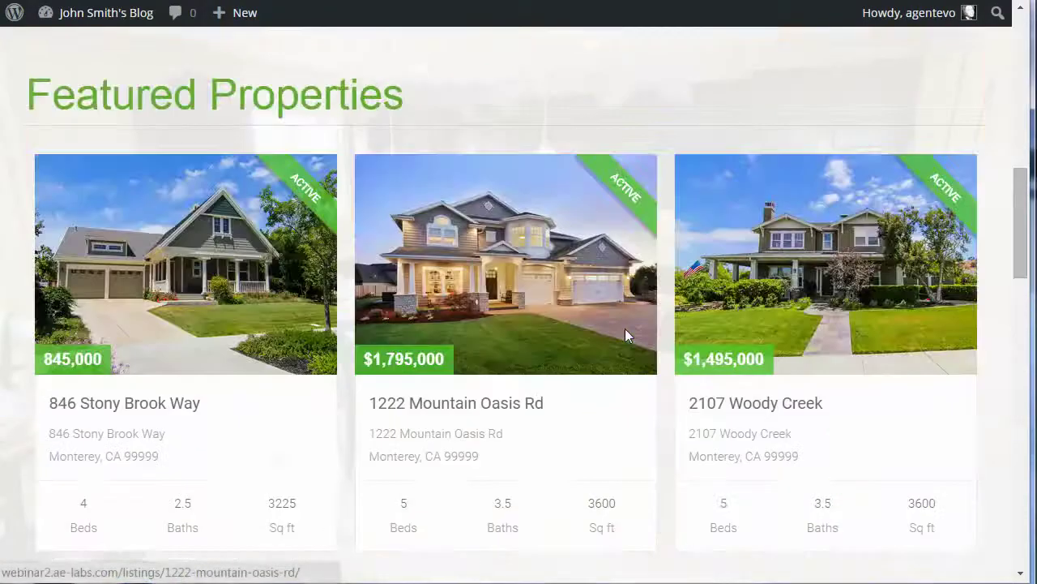
scroll(628, 336, down, 8)
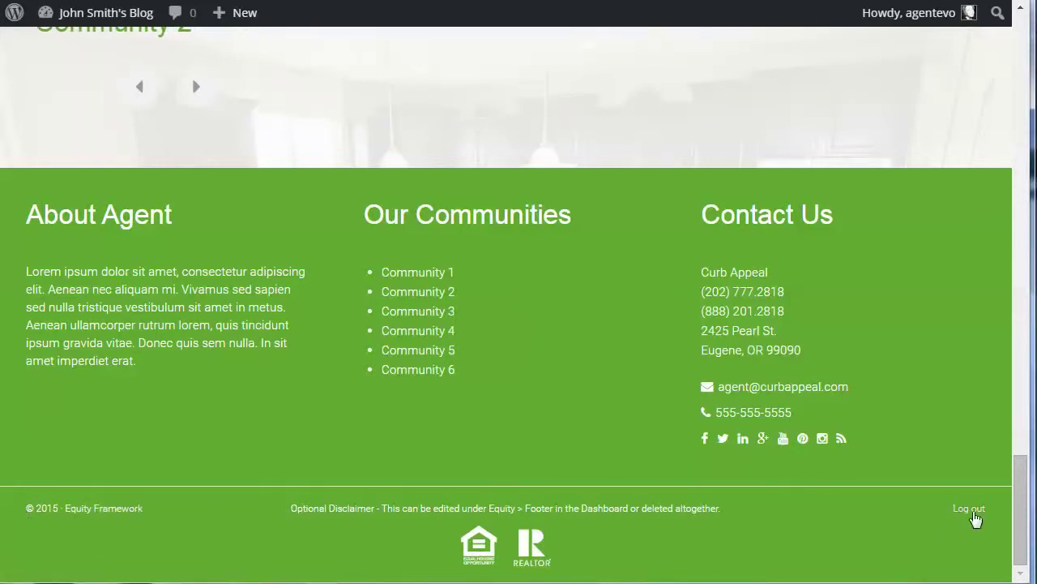
drag(292, 512, 588, 546)
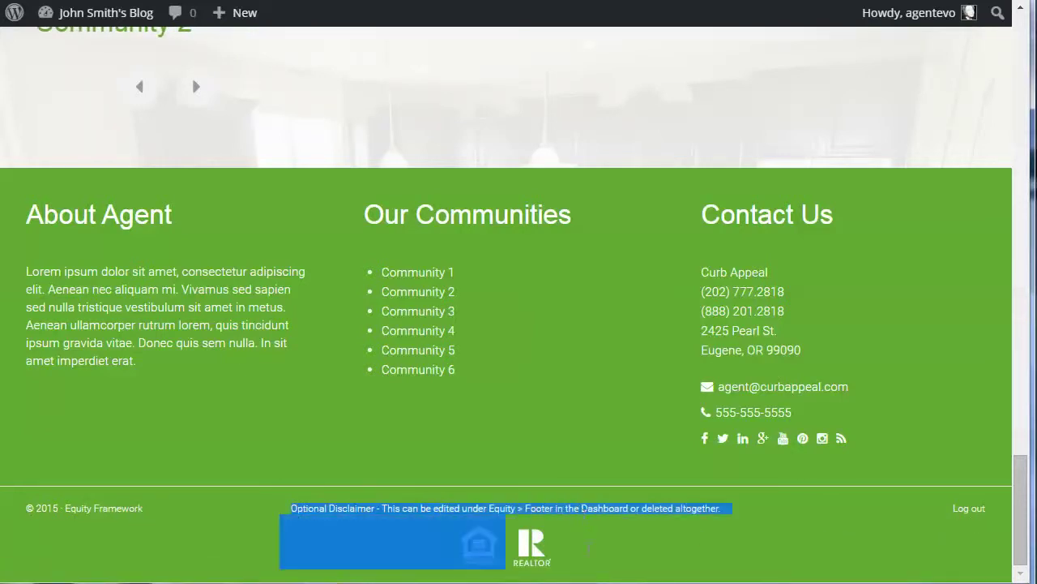
click(628, 535)
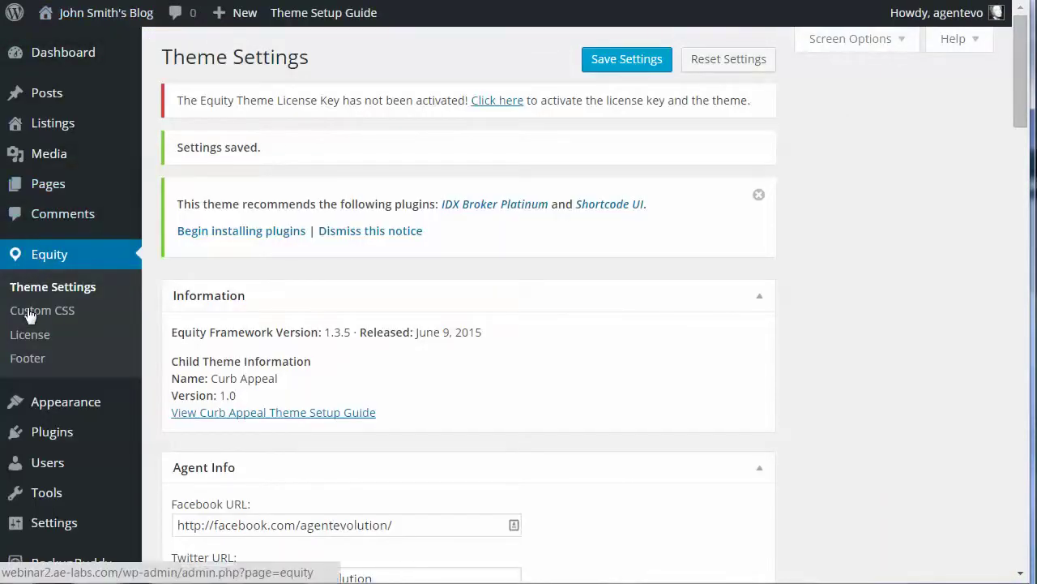
Open Equity > Footer and highlight [footer_copyright] in Footer Left and [footer_loginout] in Footer Right
click(17, 360)
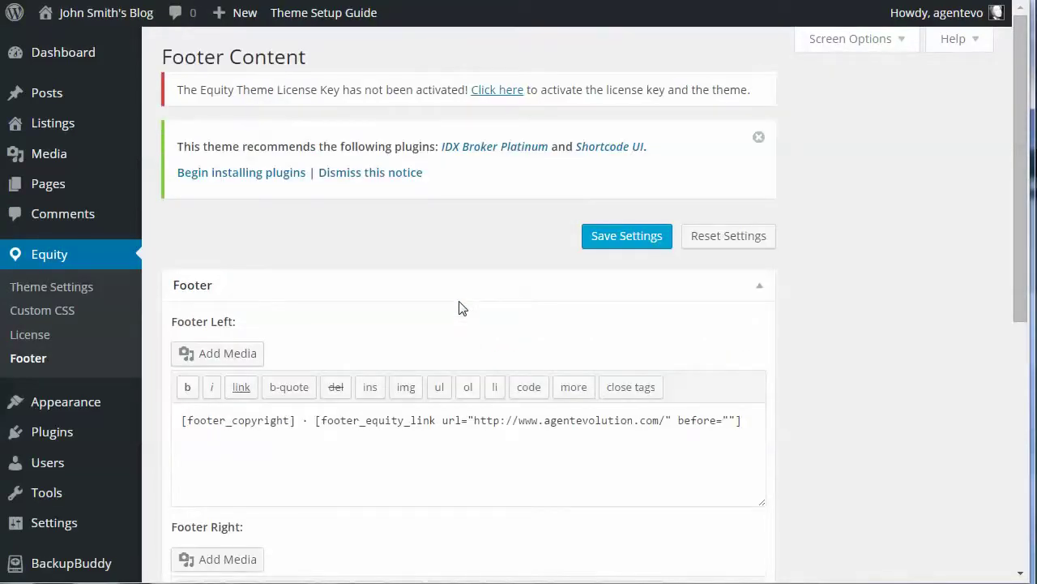
scroll(459, 308, down, 1)
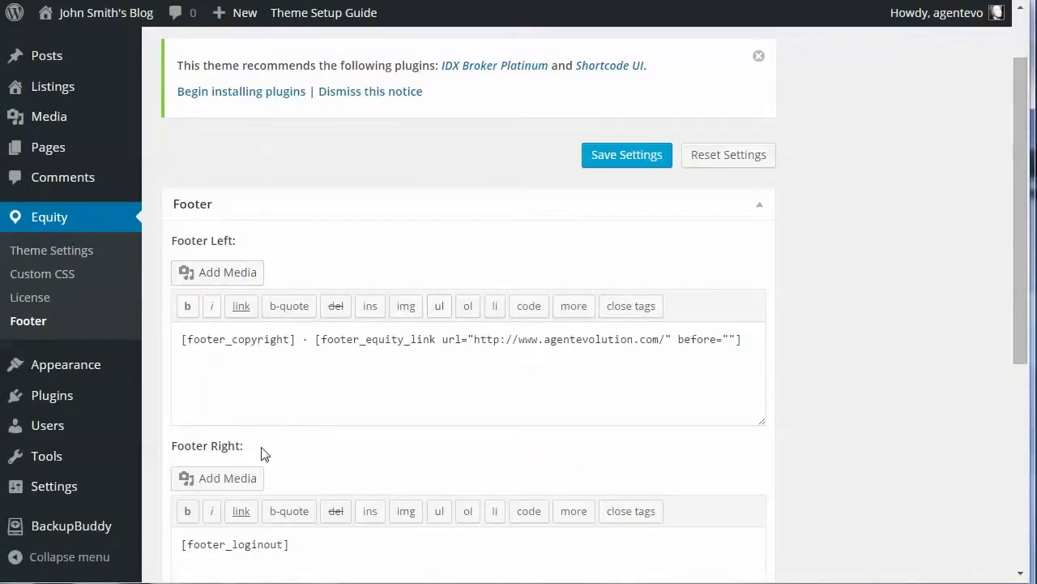
scroll(275, 452, down, 5)
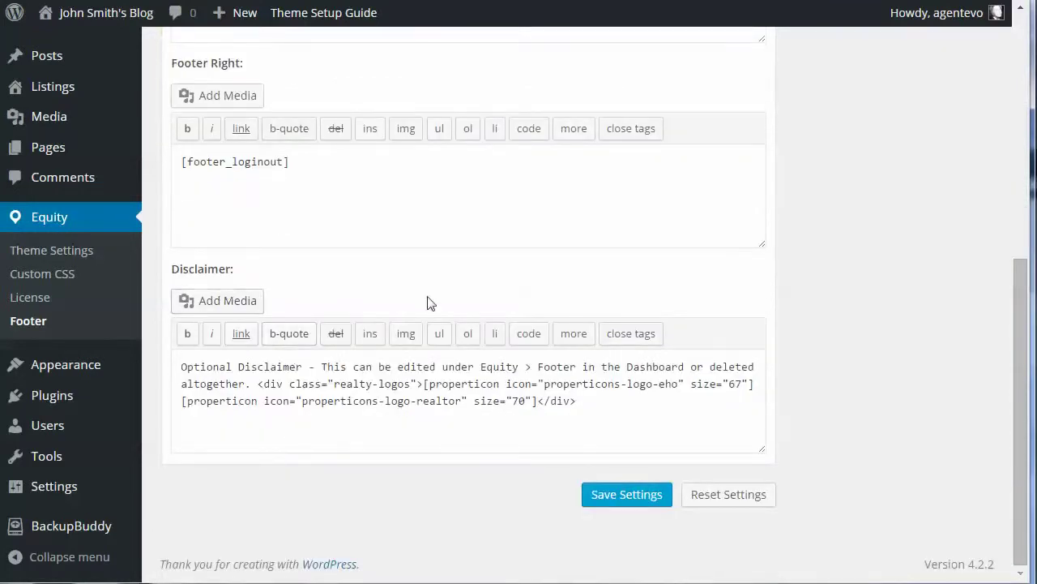
scroll(431, 303, up, 4)
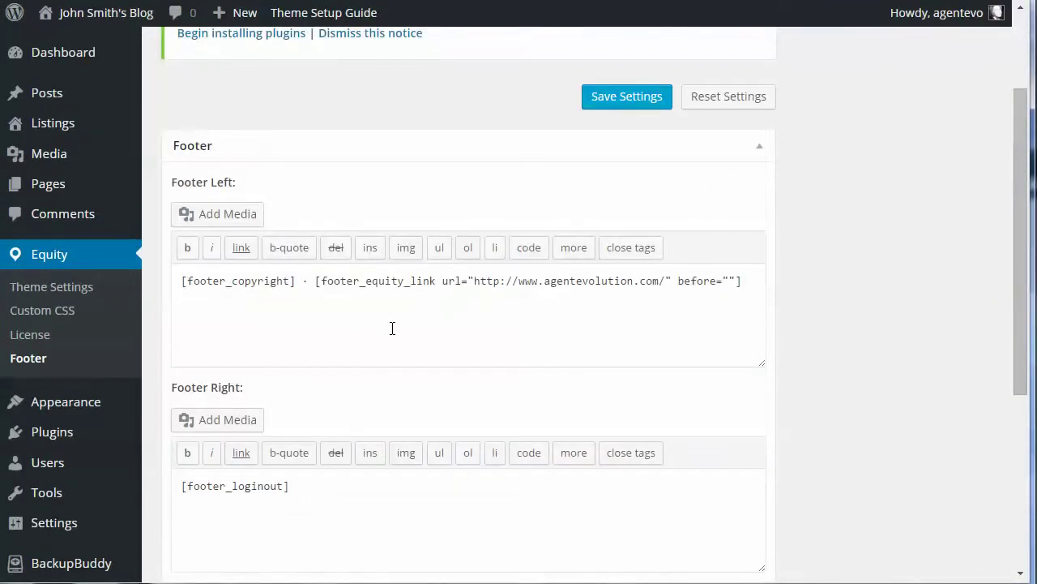
drag(178, 280, 298, 282)
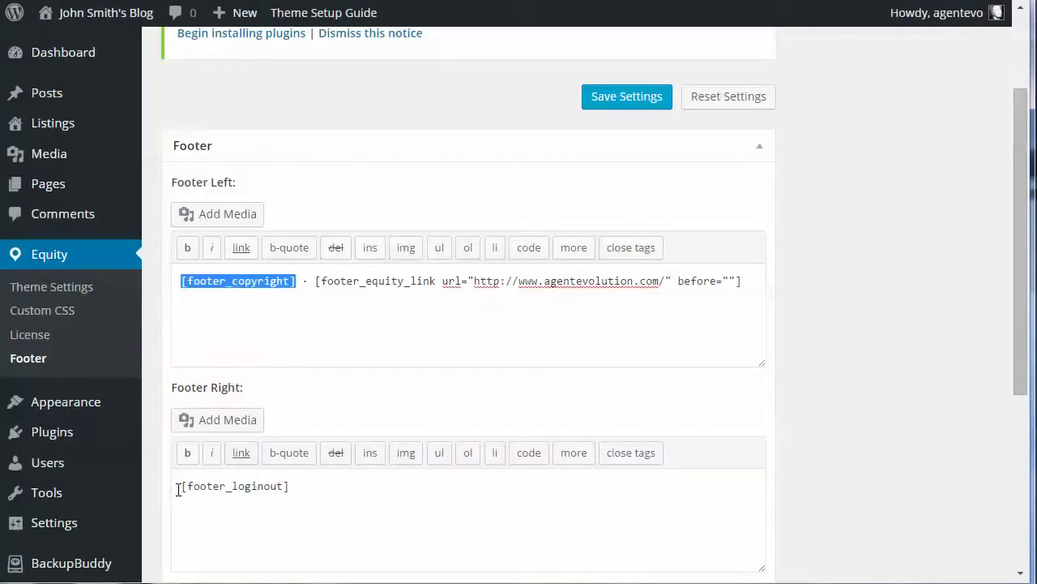
drag(179, 490, 329, 483)
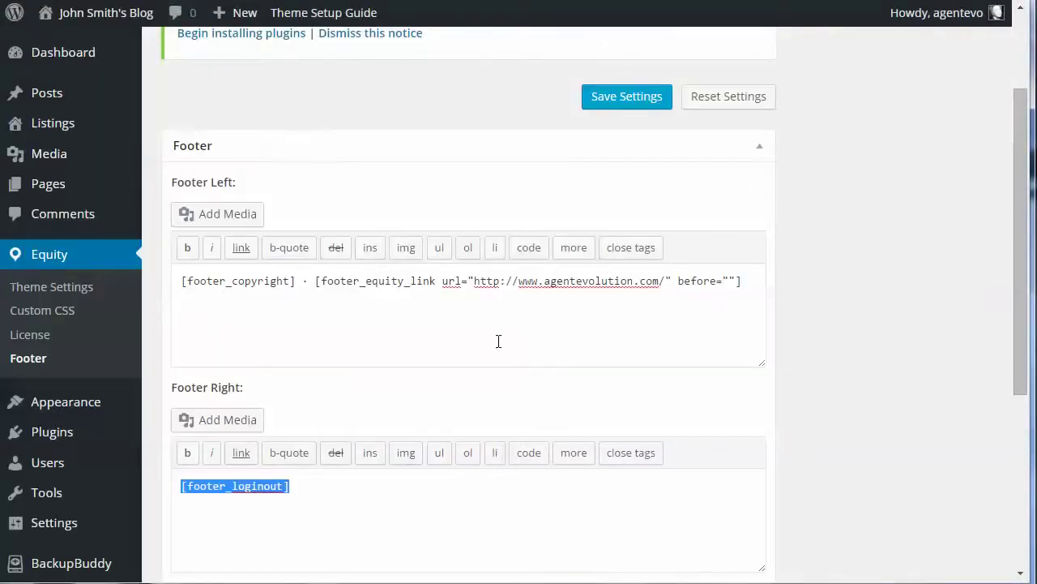
Insert [idx_sitemap] at the start of Footer Right, before [footer_loginout]
scroll(497, 342, down, 4)
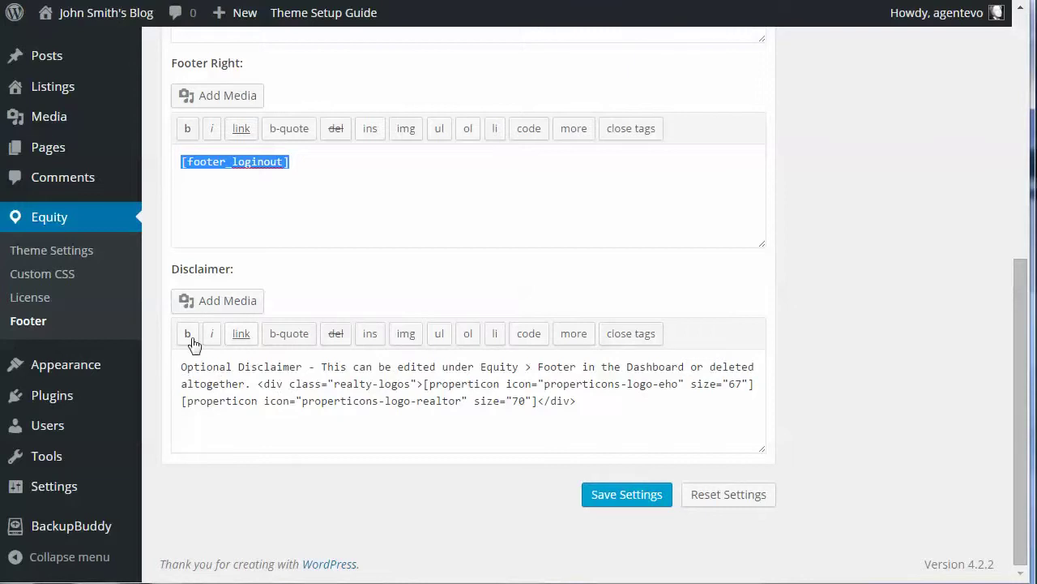
click(300, 164)
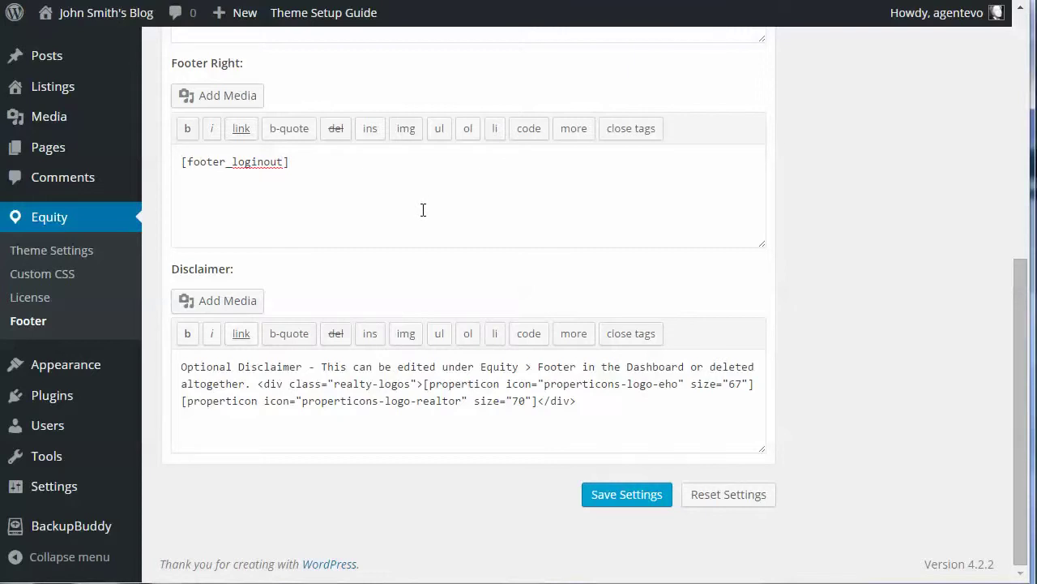
key(Home)
text([idx)
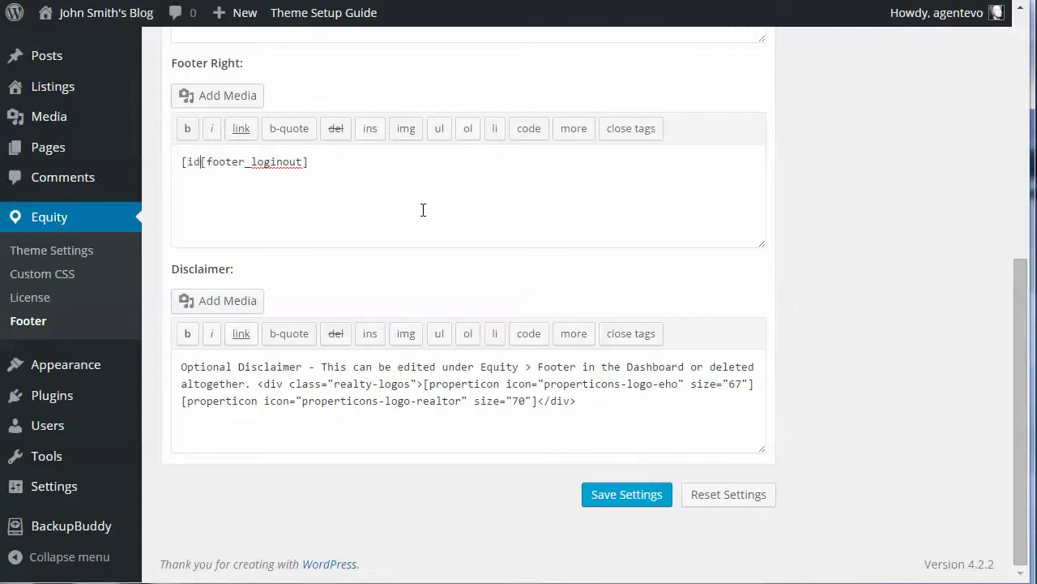
text(_sitem)
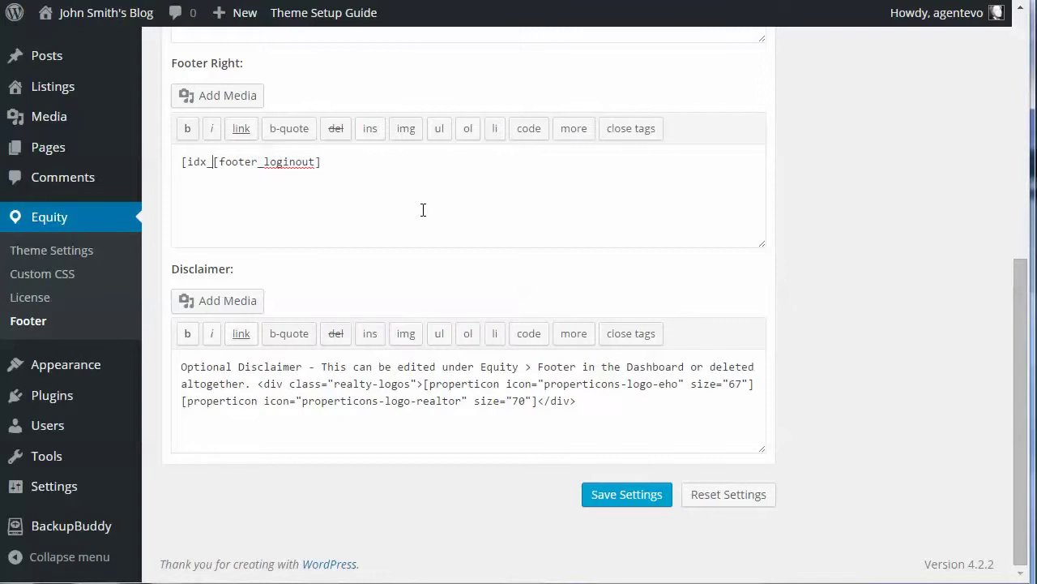
text(ap)
text(])
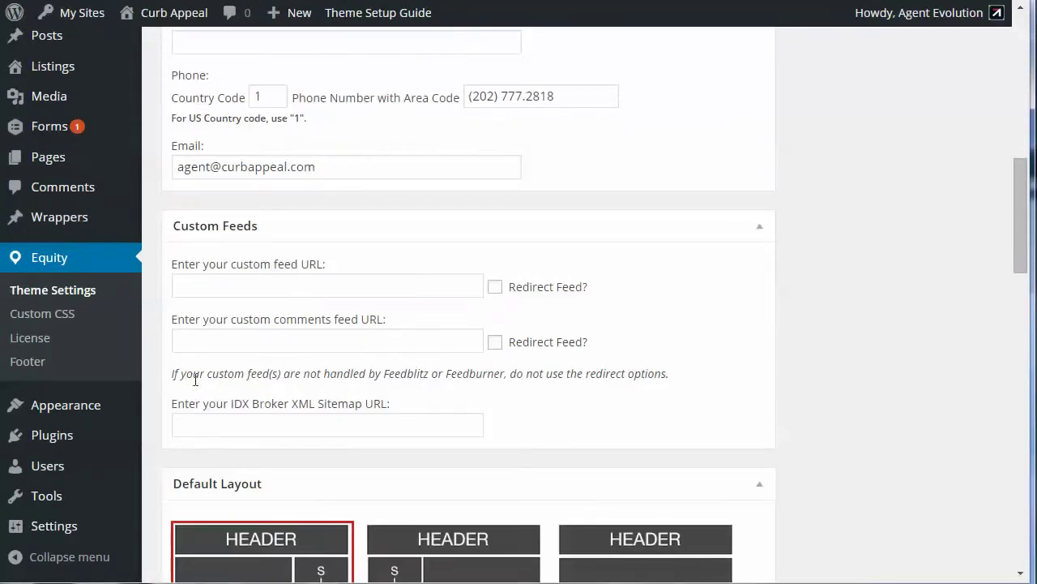
Select the IDX Broker XML Sitemap URL field in Equity Theme Settings
click(210, 415)
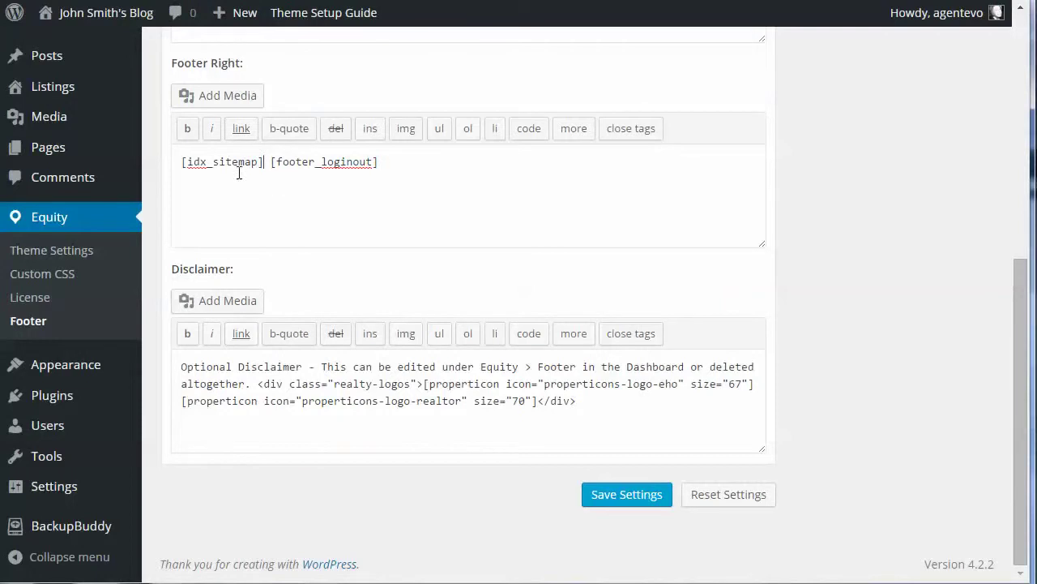
drag(176, 161, 266, 162)
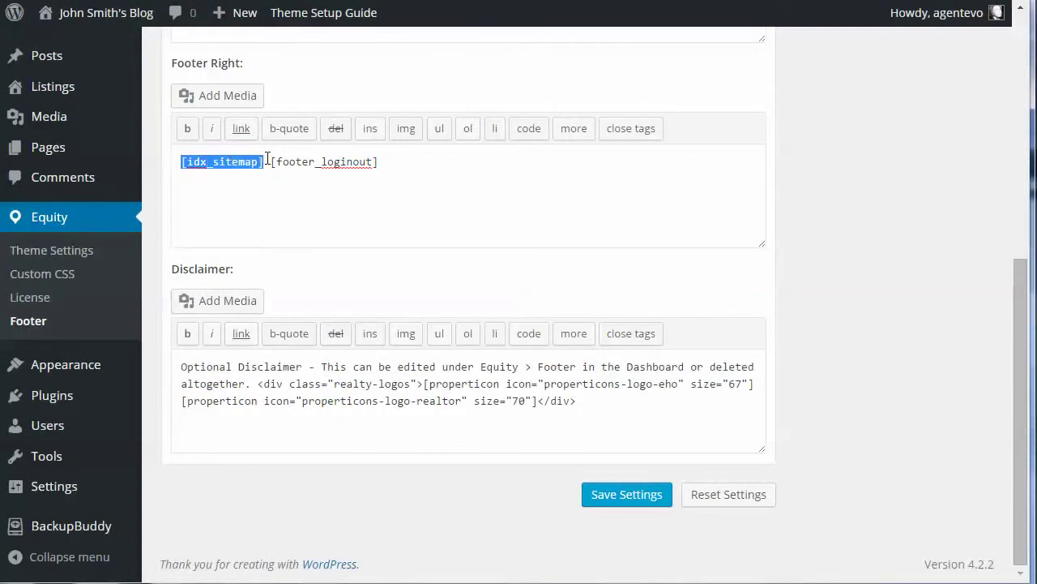
click(490, 212)
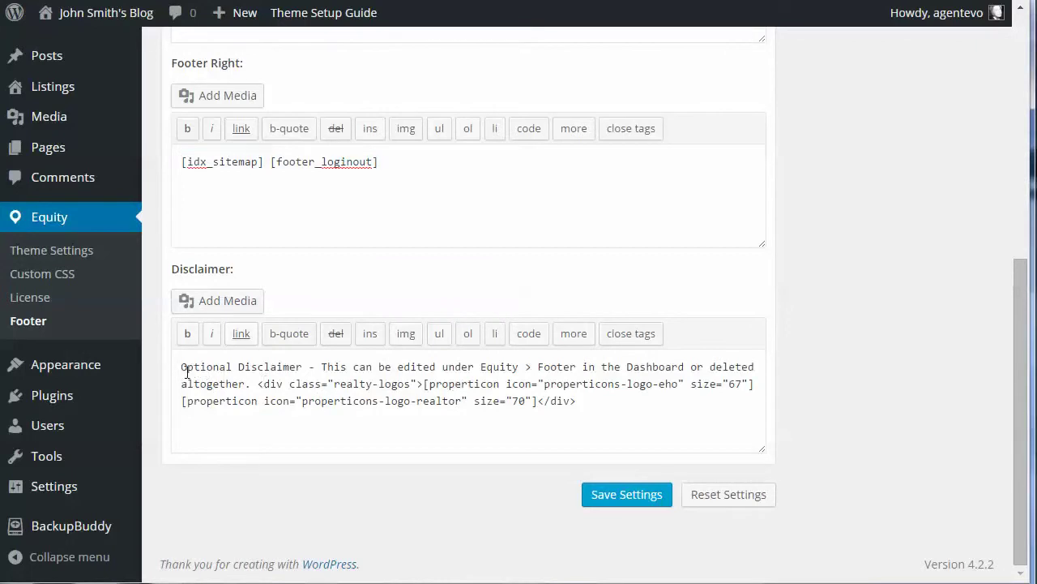
drag(182, 369, 511, 371)
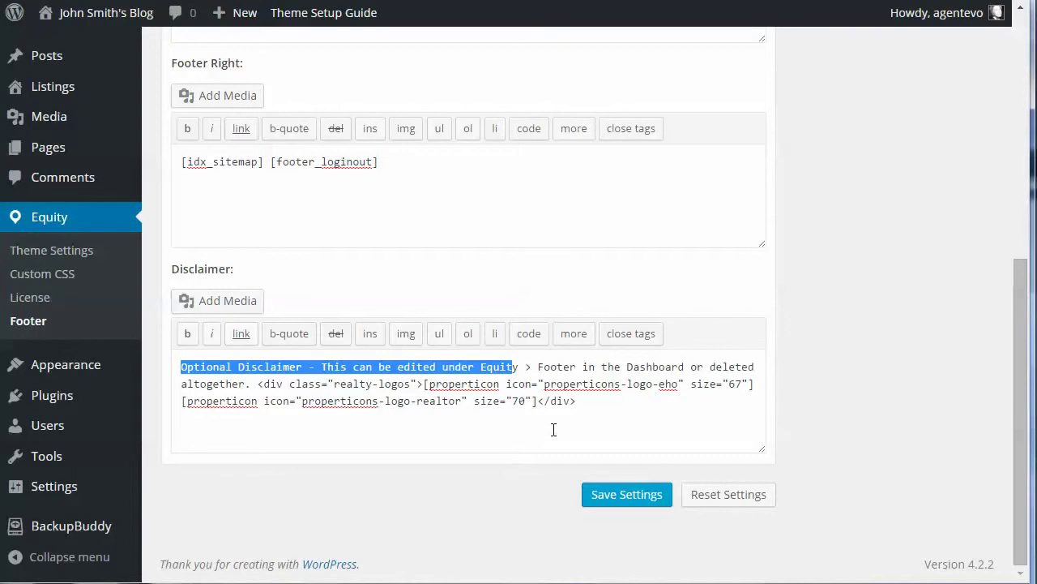
click(591, 411)
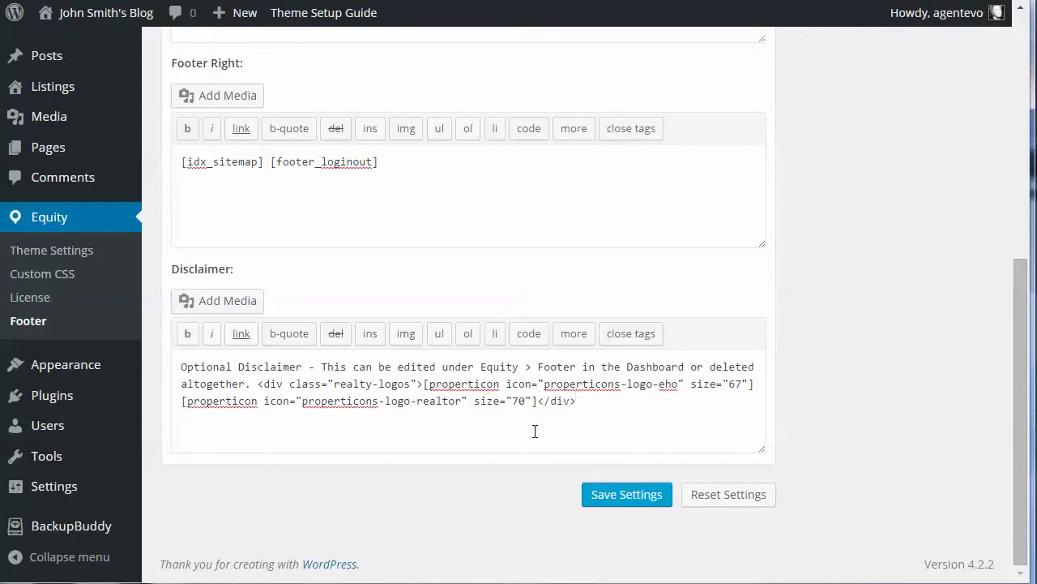
scroll(535, 431, up, 6)
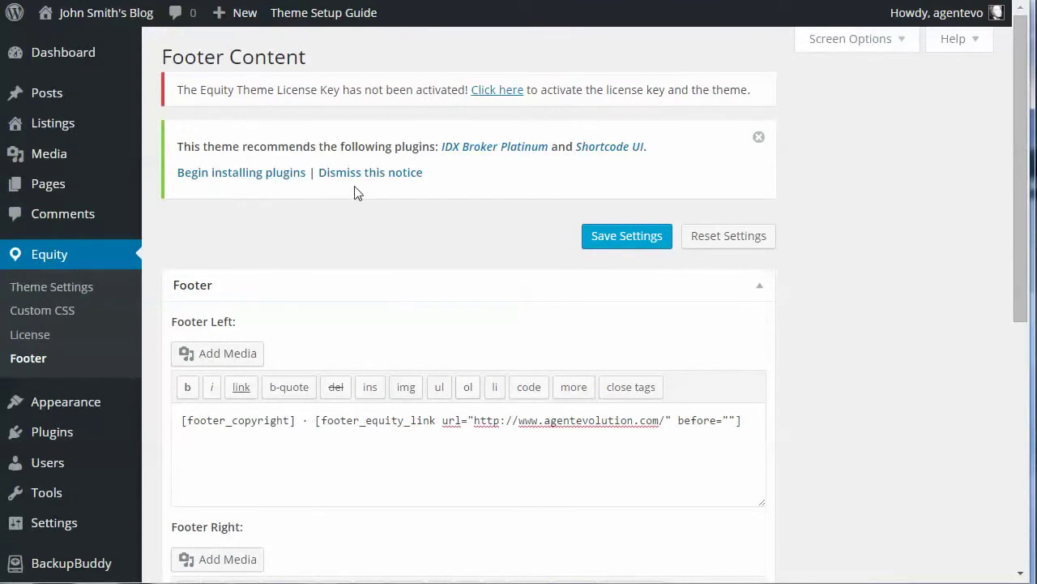